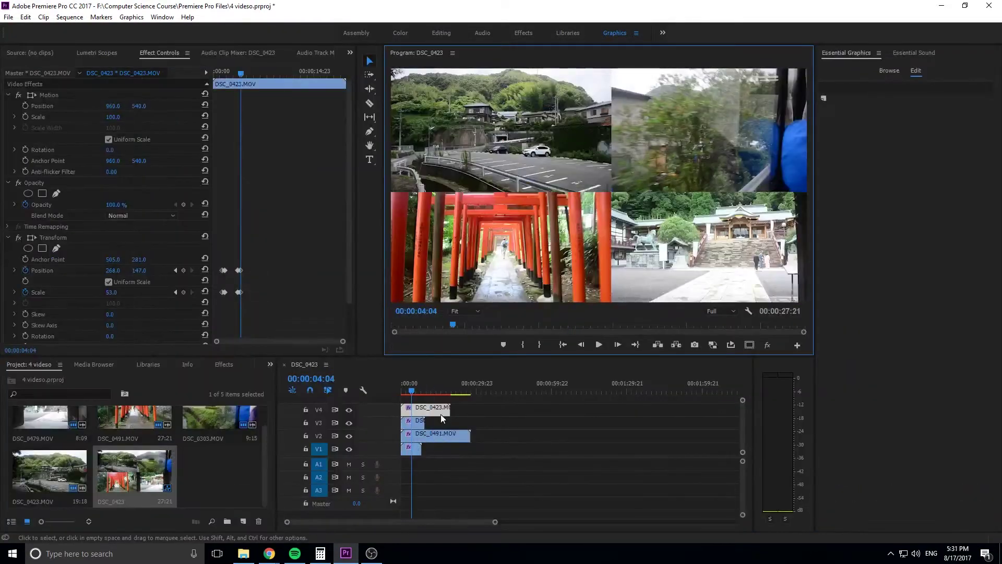
# - Create a new DSLR 1080p30 sequence, Sequence 03
pyautogui.press('Home')
pyautogui.click(9, 17)
pyautogui.moveTo(31, 29)
pyautogui.click(241, 52)
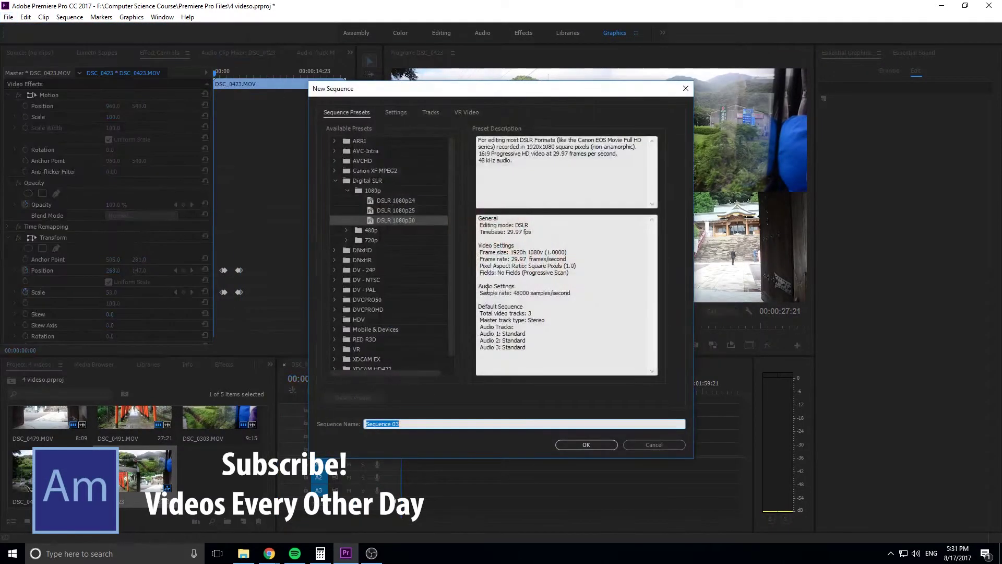
pyautogui.click(595, 448)
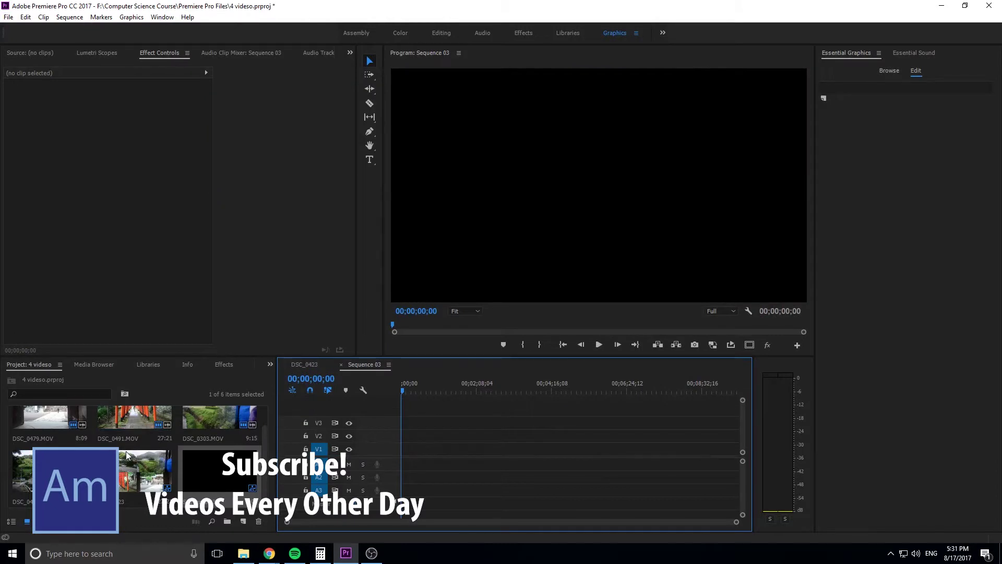
# - Select clips DSC_0479, DSC_0491, DSC_0423 and DSC_0303 in the Project panel
pyautogui.click(44, 426)
pyautogui.keyDown('ctrl'); pyautogui.click(140, 427); pyautogui.keyUp('ctrl')
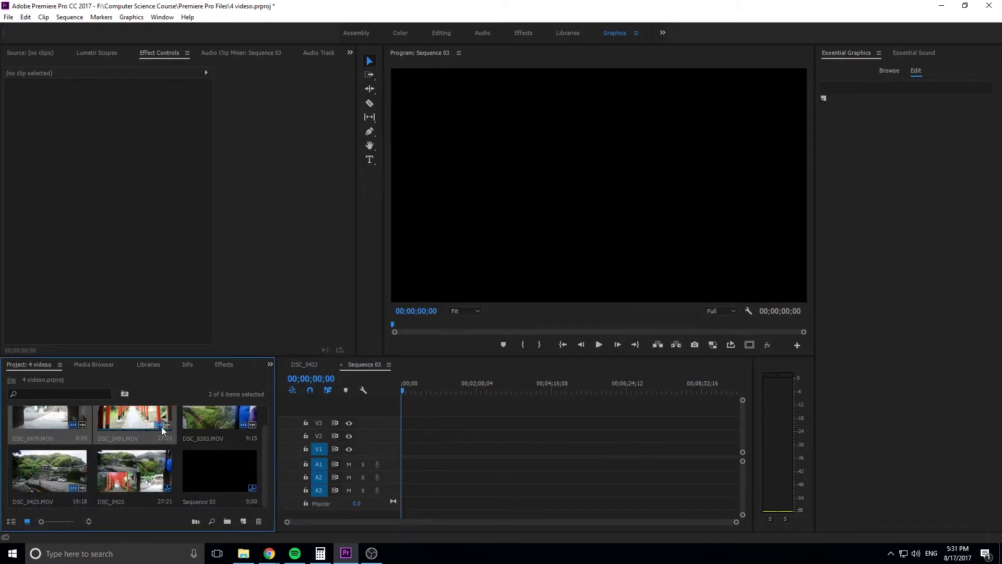
pyautogui.keyDown('ctrl'); pyautogui.click(41, 472); pyautogui.keyUp('ctrl')
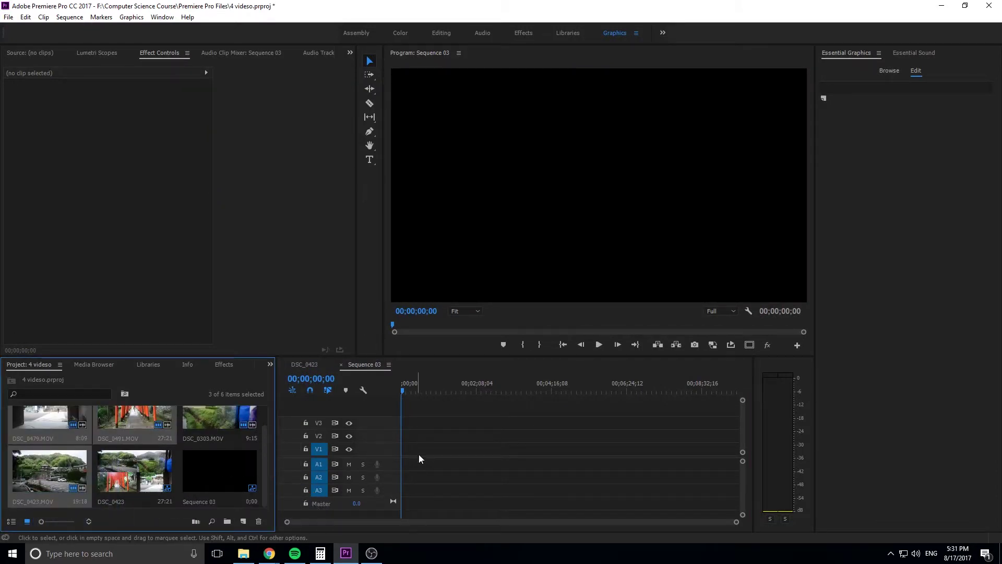
pyautogui.keyDown('ctrl'); pyautogui.click(220, 420); pyautogui.keyUp('ctrl')
# - Drop the four clips onto V1 of Sequence 03, keeping the existing sequence settings
pyautogui.moveTo(219, 421); pyautogui.dragTo(396, 448)
pyautogui.click(534, 301)
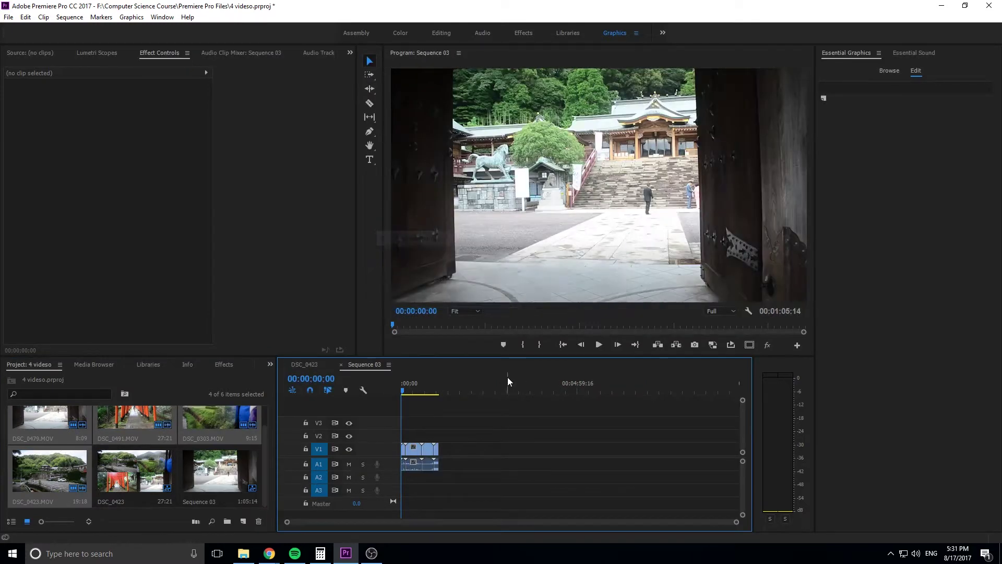
pyautogui.scroll(8, 449, 414)
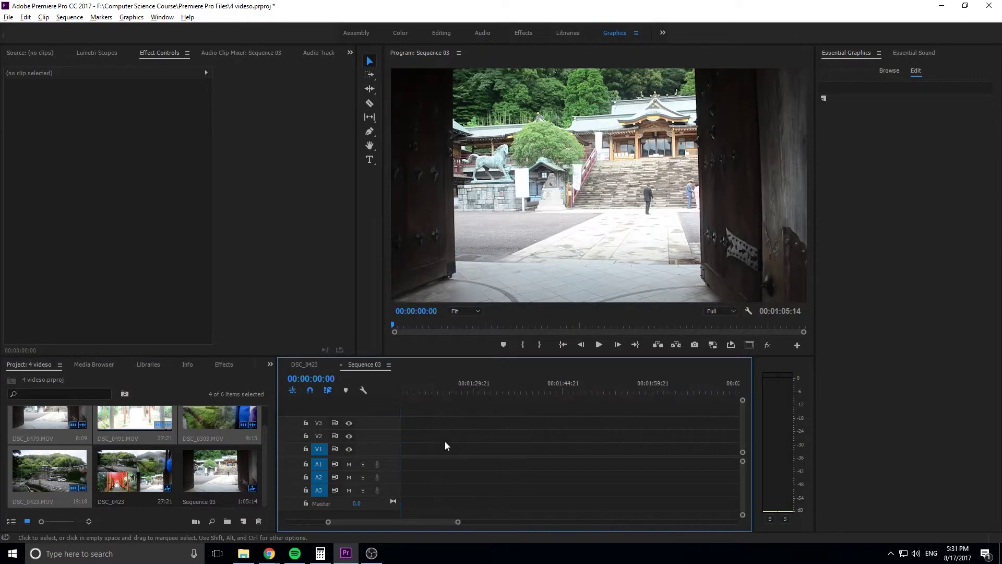
pyautogui.moveTo(437, 528); pyautogui.dragTo(396, 525)
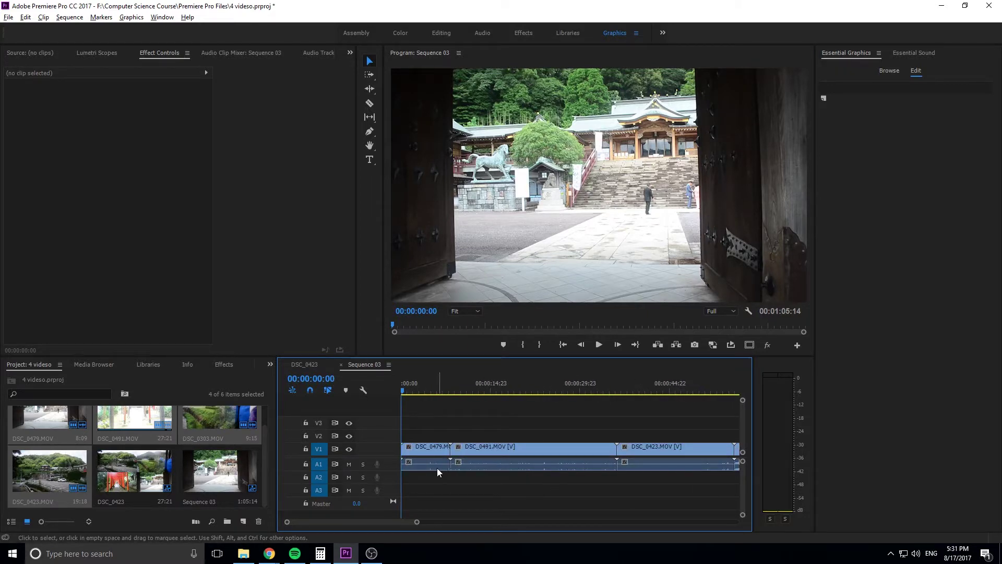
pyautogui.scroll(-3, 435, 469)
# - Stack DSC_0491, DSC_0423 and DSC_0303 on V2, V3 and a new V4 at 00:00
pyautogui.moveTo(485, 448); pyautogui.dragTo(457, 435)
pyautogui.moveTo(535, 450); pyautogui.dragTo(393, 427)
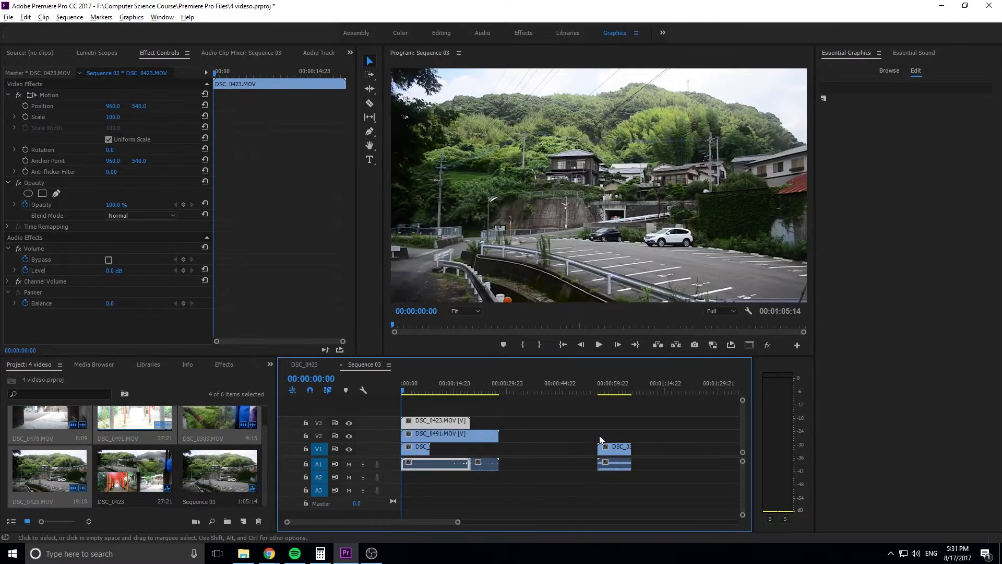
pyautogui.moveTo(608, 448); pyautogui.dragTo(411, 411)
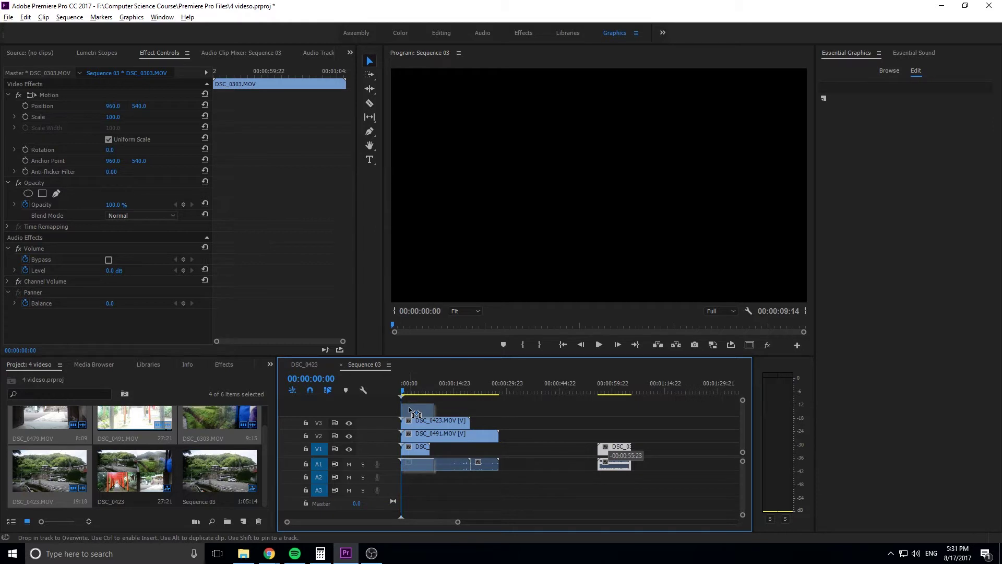
pyautogui.moveTo(410, 411); pyautogui.dragTo(411, 412)
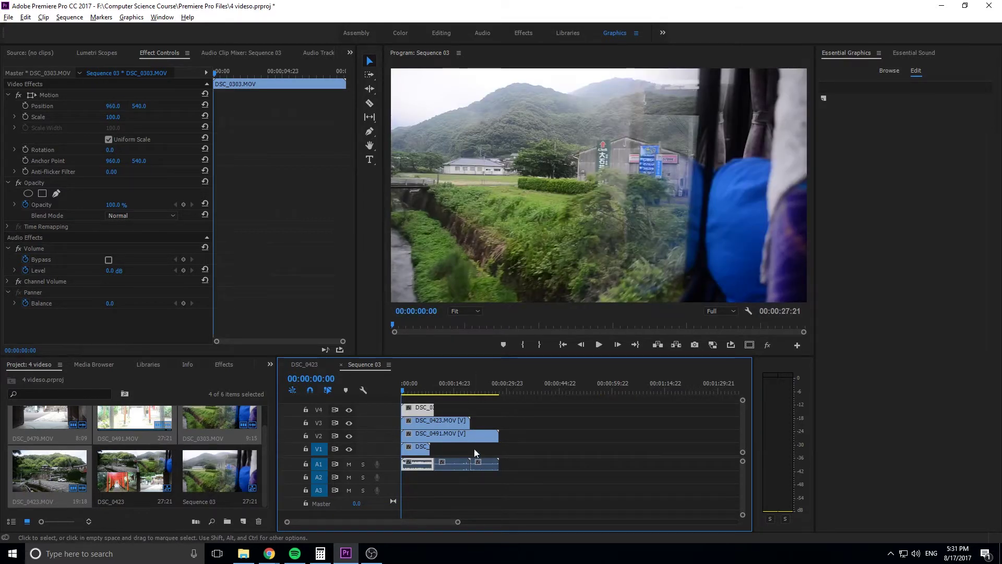
# - Inspect the stacked clips and trim the end of DSC_0479 on V1 shorter
pyautogui.click(421, 448)
pyautogui.click(424, 432)
pyautogui.click(425, 421)
pyautogui.click(417, 447)
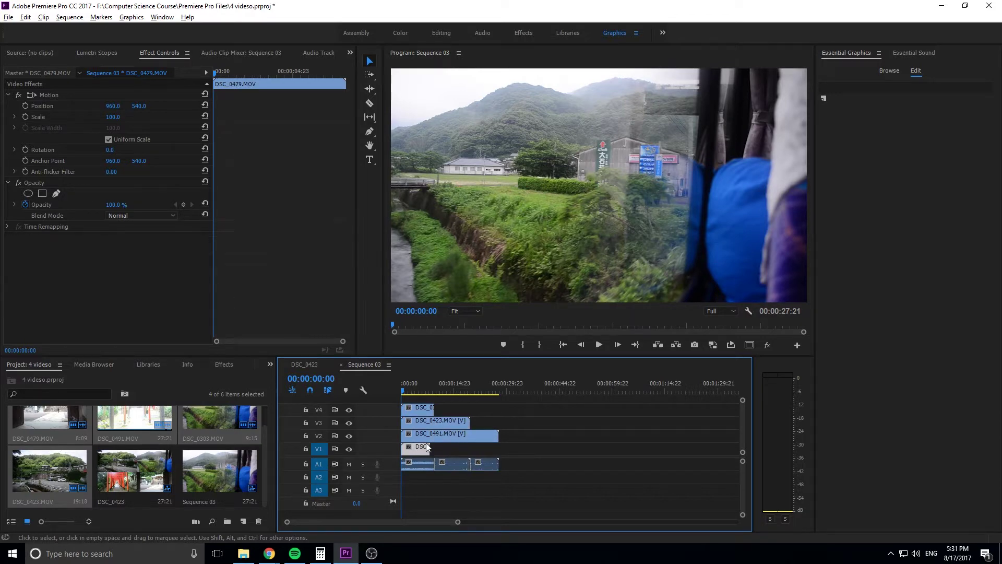
pyautogui.moveTo(429, 447); pyautogui.dragTo(452, 442)
# - Delete all three audio clips on track A1
pyautogui.click(457, 464)
pyautogui.click(429, 463)
pyautogui.click(445, 465)
pyautogui.click(483, 464)
pyautogui.click(427, 465)
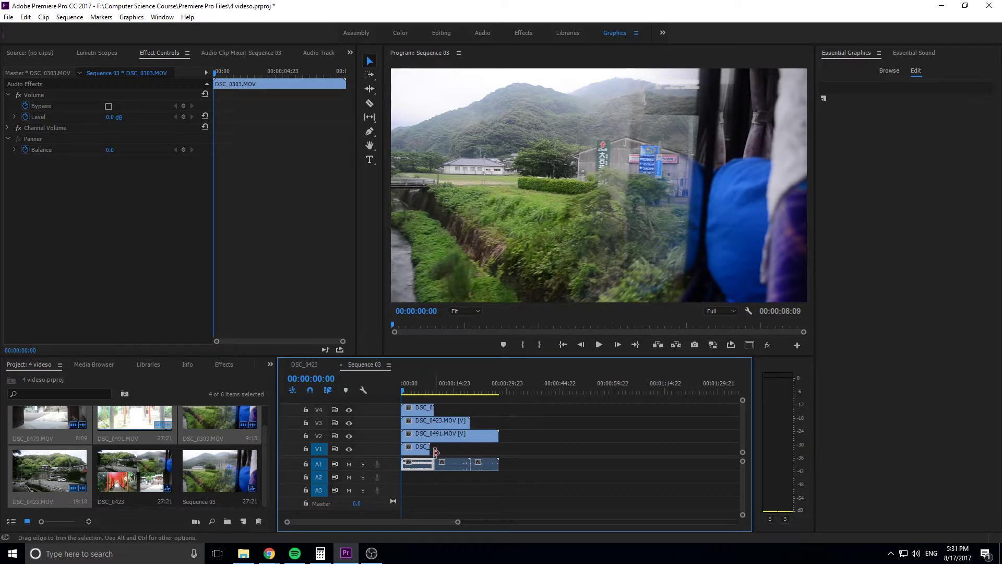
pyautogui.press('Delete')
pyautogui.click(446, 464)
pyautogui.press('Delete')
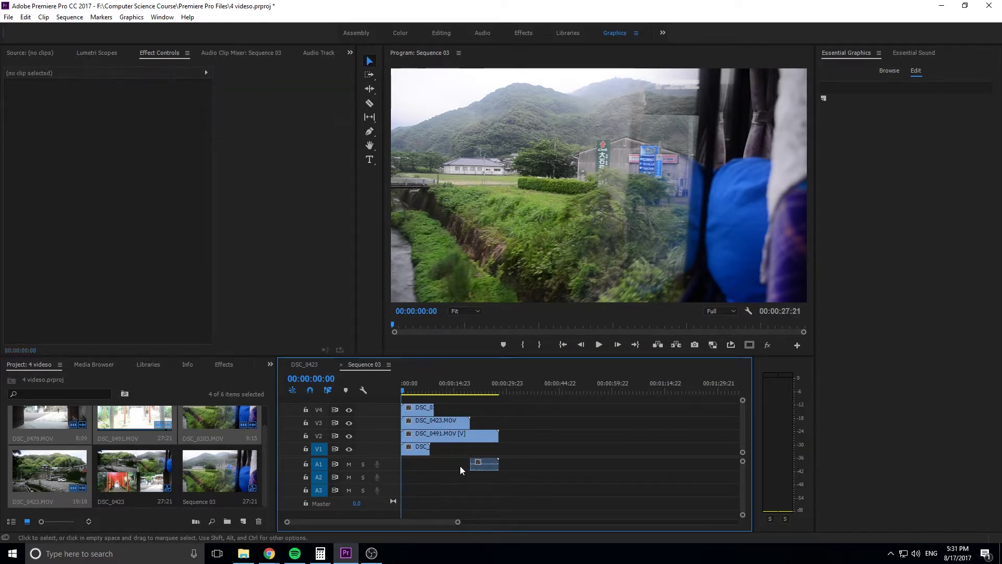
pyautogui.click(481, 464)
pyautogui.press('Delete')
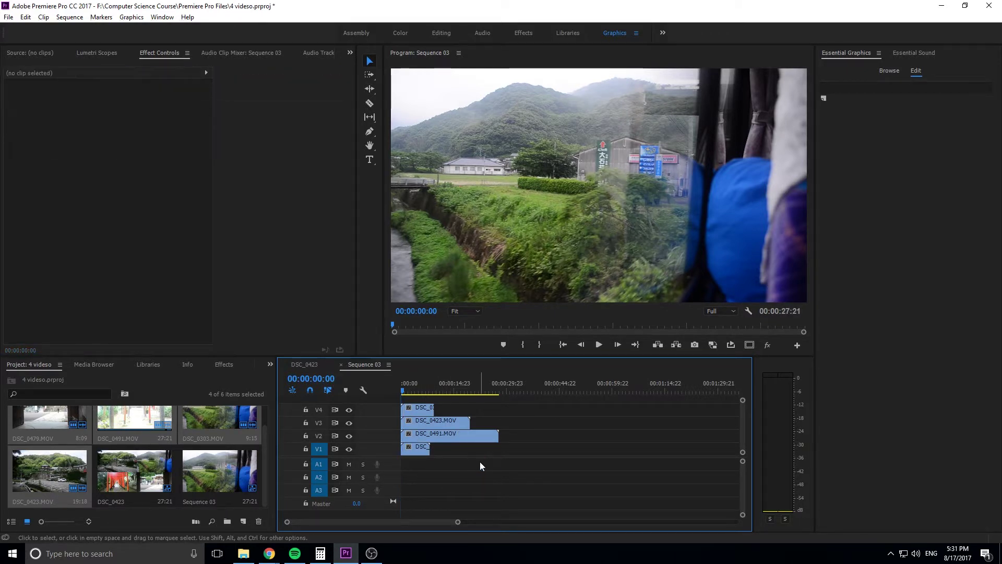
# - Remove DSC_0479 from V1, leaving three video clips on V2–V4
pyautogui.click(418, 453)
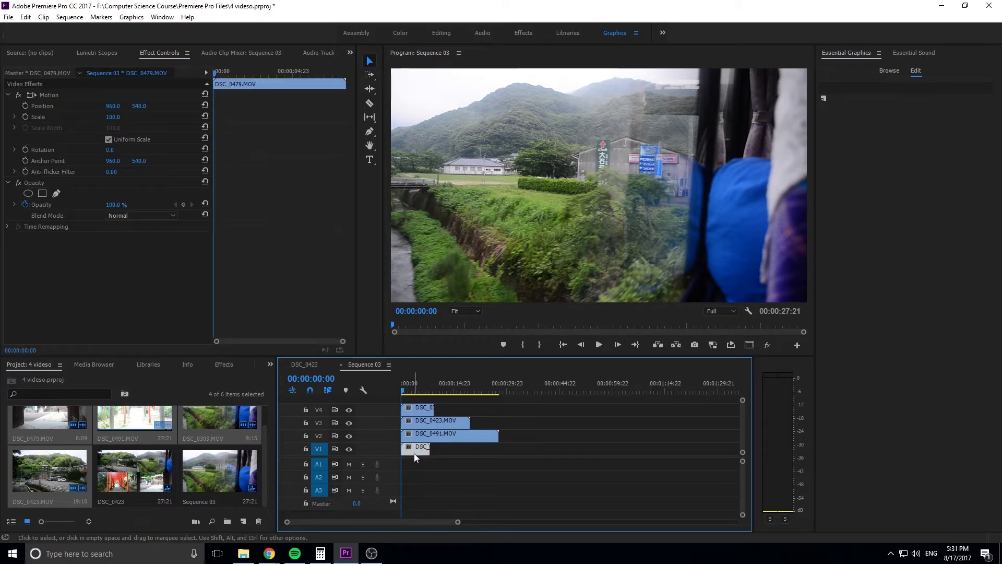
pyautogui.press('Delete')
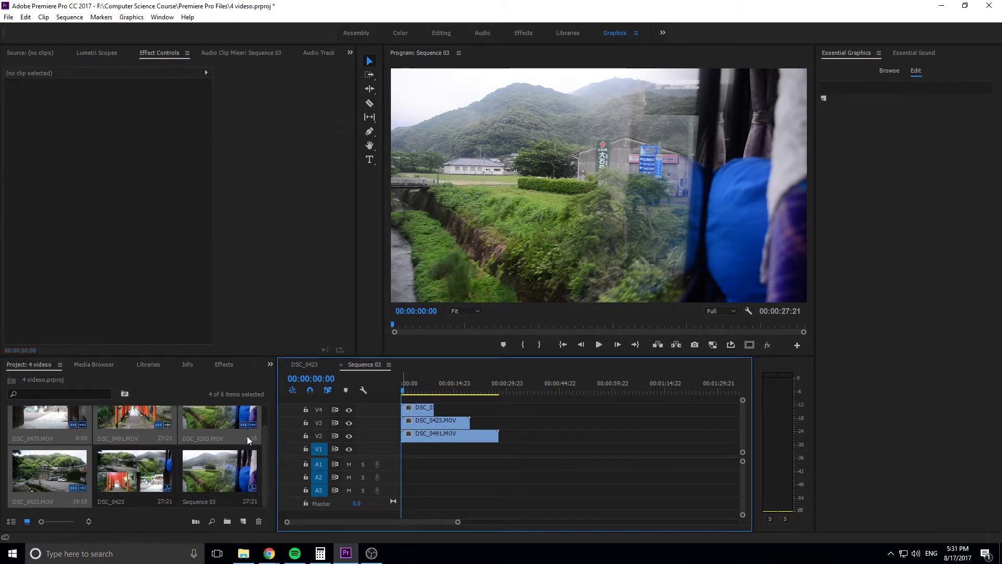
pyautogui.click(58, 468)
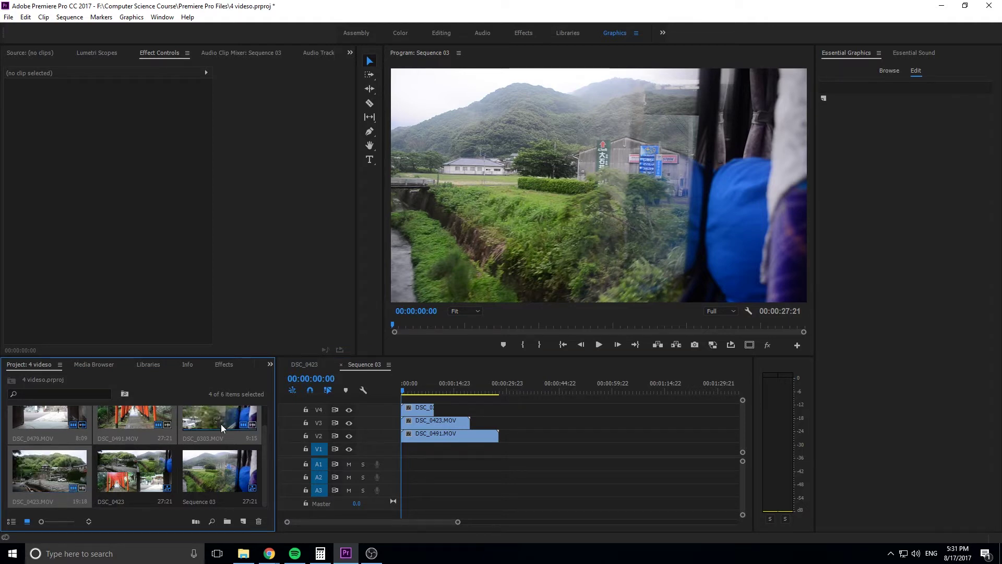
# - Place DSC_0479 on V1 at 00:00 and delete its audio, keeping video only
pyautogui.moveTo(220, 424); pyautogui.dragTo(118, 422)
pyautogui.doubleClick(83, 426)
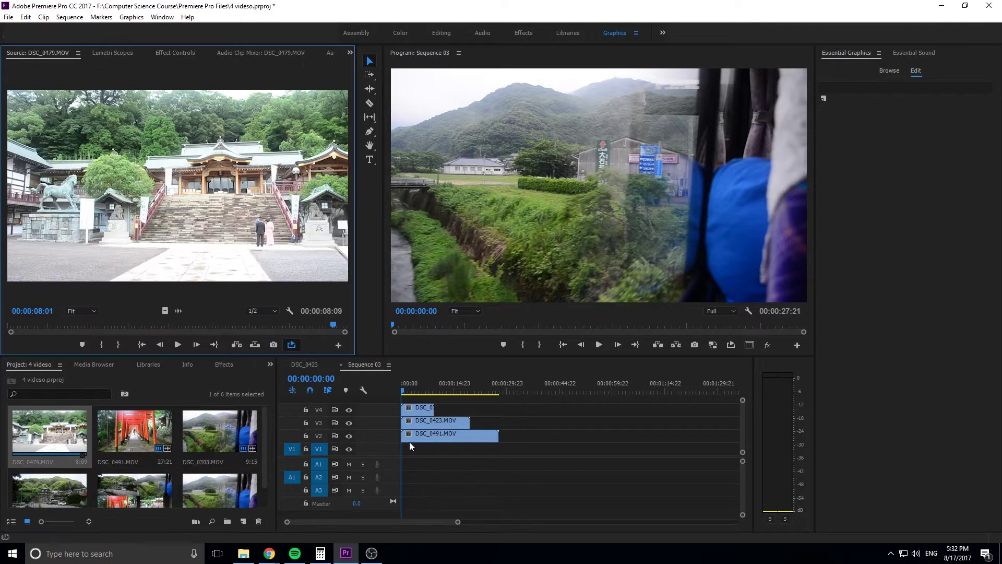
pyautogui.moveTo(68, 433); pyautogui.dragTo(416, 466)
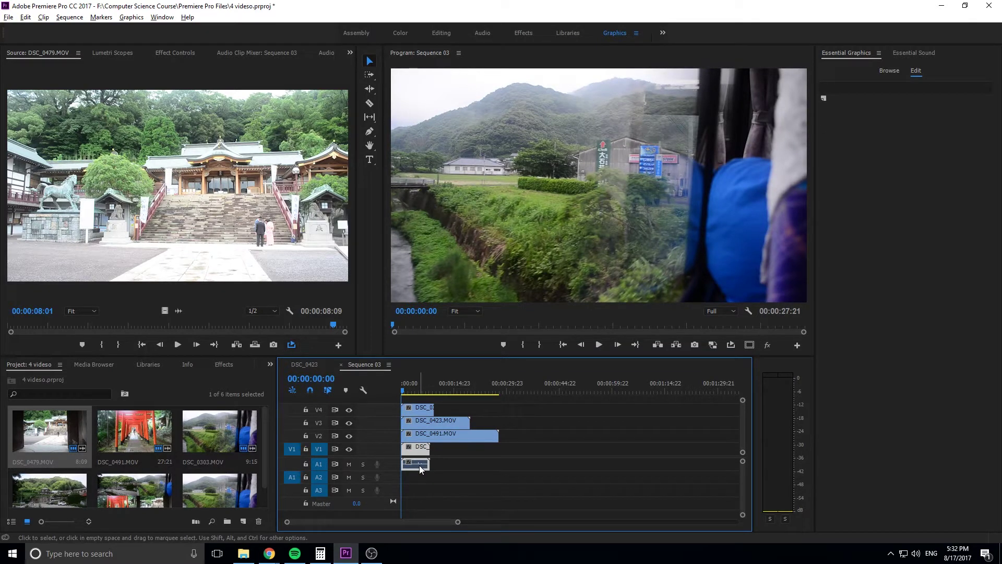
pyautogui.keyDown('alt'); pyautogui.click(421, 465); pyautogui.keyUp('alt')
pyautogui.press('Delete')
pyautogui.moveTo(421, 391); pyautogui.dragTo(401, 391)
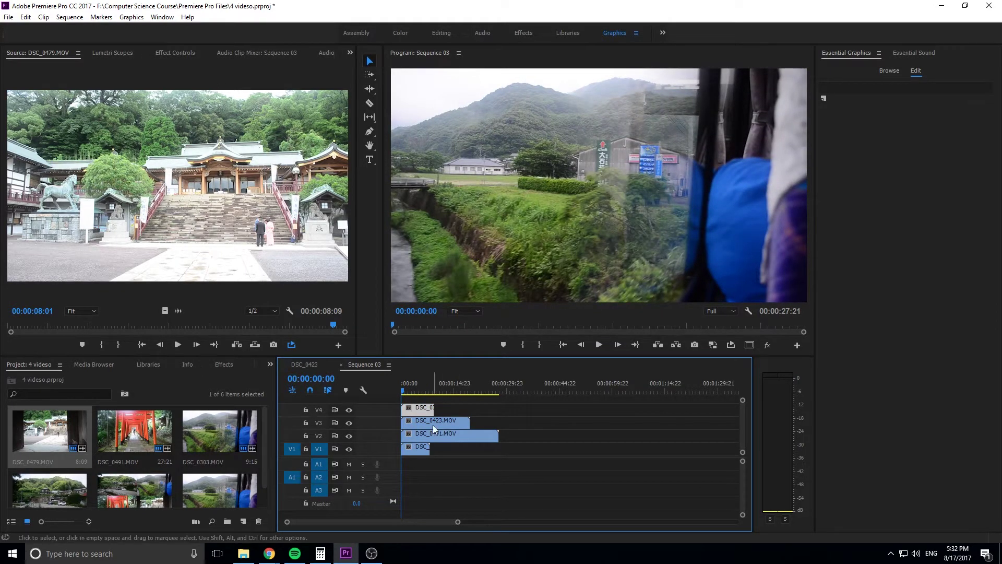
pyautogui.click(168, 52)
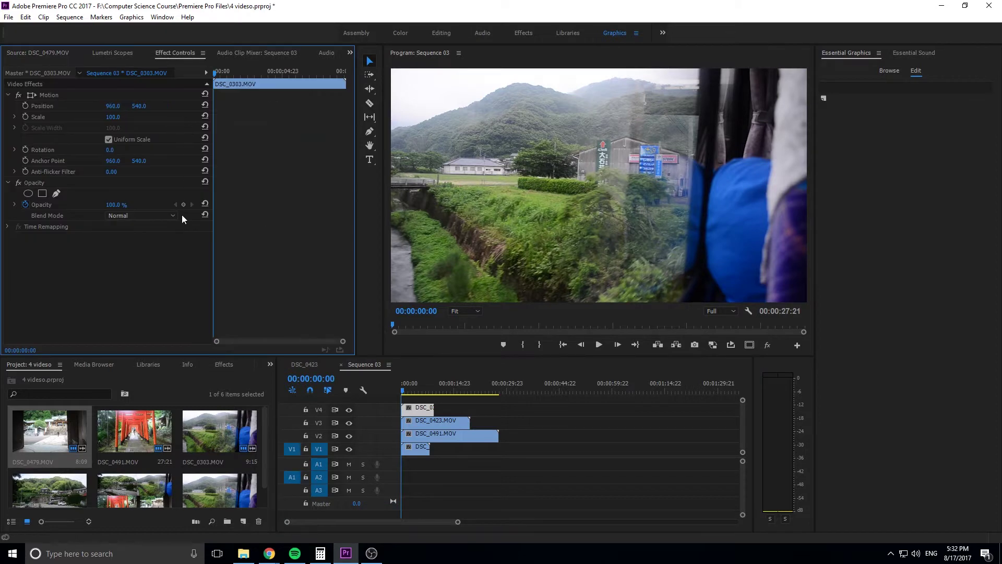
# - Apply the Distort > Transform effect to the DSC_0303 clip on V4
pyautogui.click(224, 365)
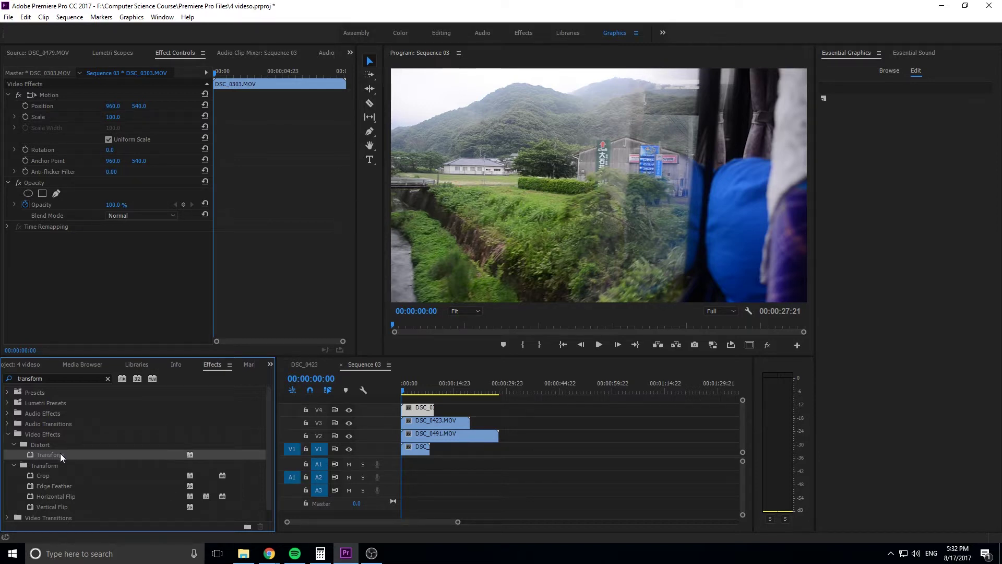
pyautogui.moveTo(55, 455); pyautogui.dragTo(92, 252)
pyautogui.scroll(-2, 87, 256)
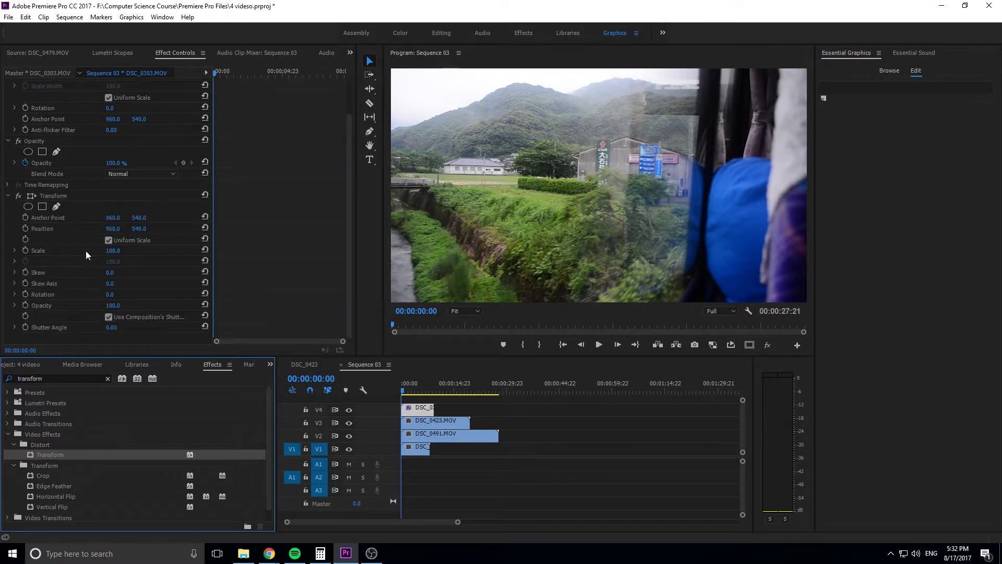
# - Set DSC_0303's Transform Scale to 53 and Position to 469, 287 (top-left quarter)
pyautogui.click(120, 250)
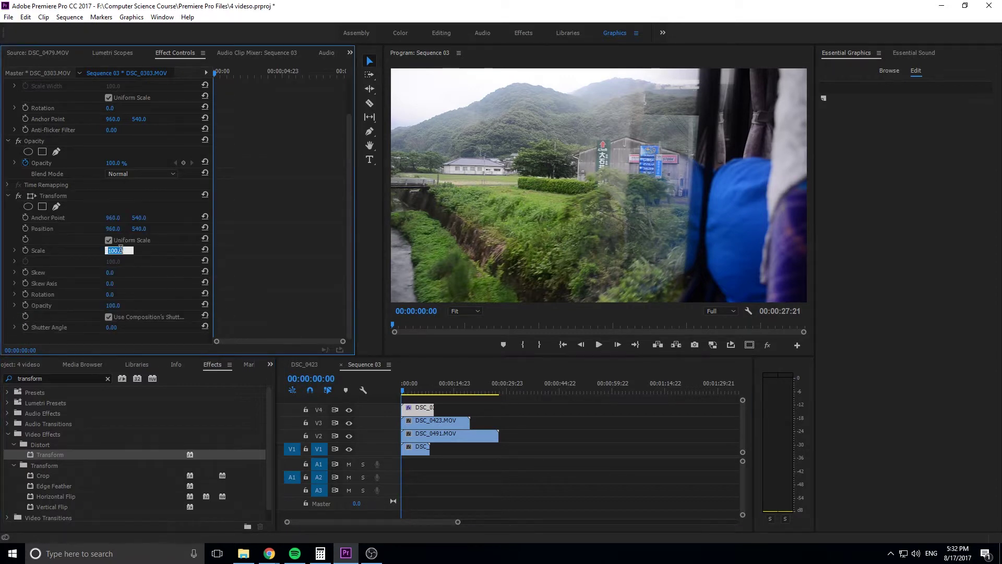
pyautogui.write('53')
pyautogui.press('Return')
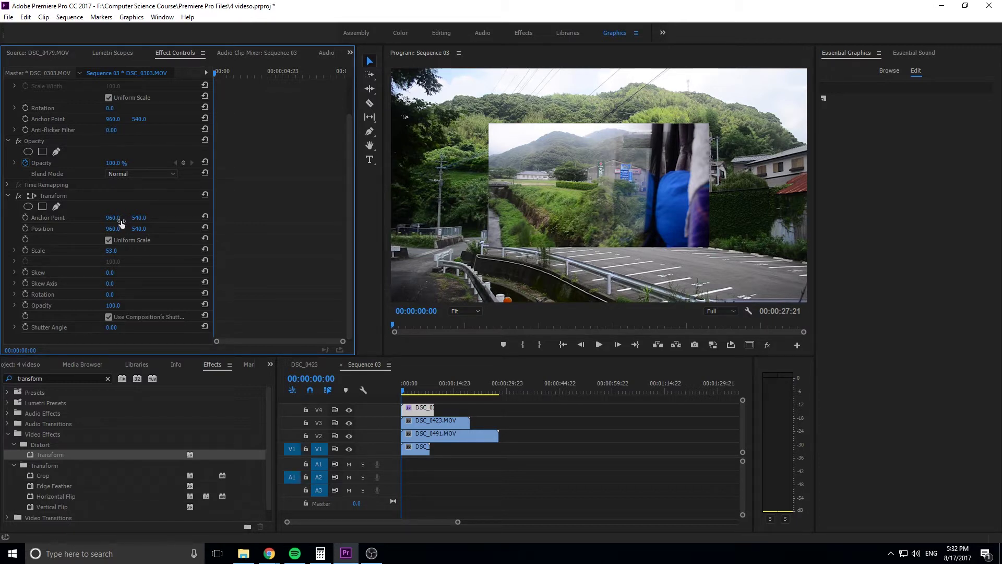
pyautogui.moveTo(113, 232); pyautogui.dragTo(16, 232)
pyautogui.moveTo(138, 228); pyautogui.dragTo(83, 229)
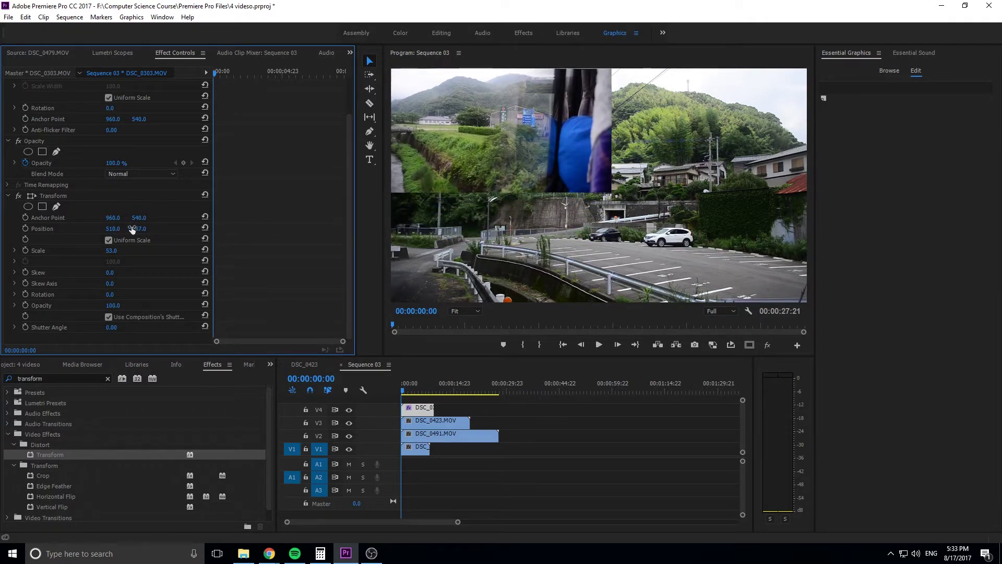
pyautogui.moveTo(116, 225); pyautogui.dragTo(109, 228)
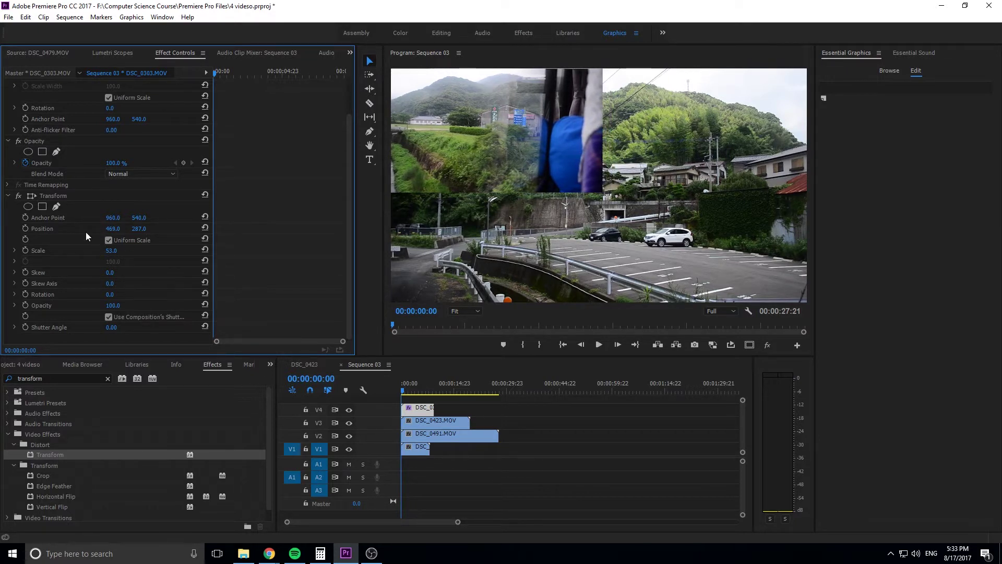
pyautogui.click(52, 194)
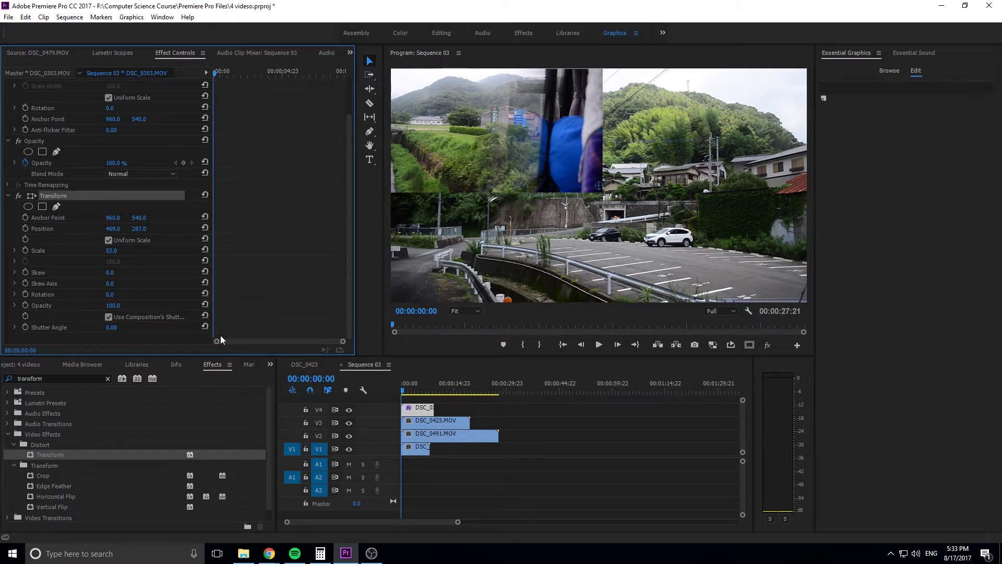
# - Copy the Transform onto DSC_0423 on V3, placing it at 1487, 287 in the top-right quarter
pyautogui.rightClick(70, 196)
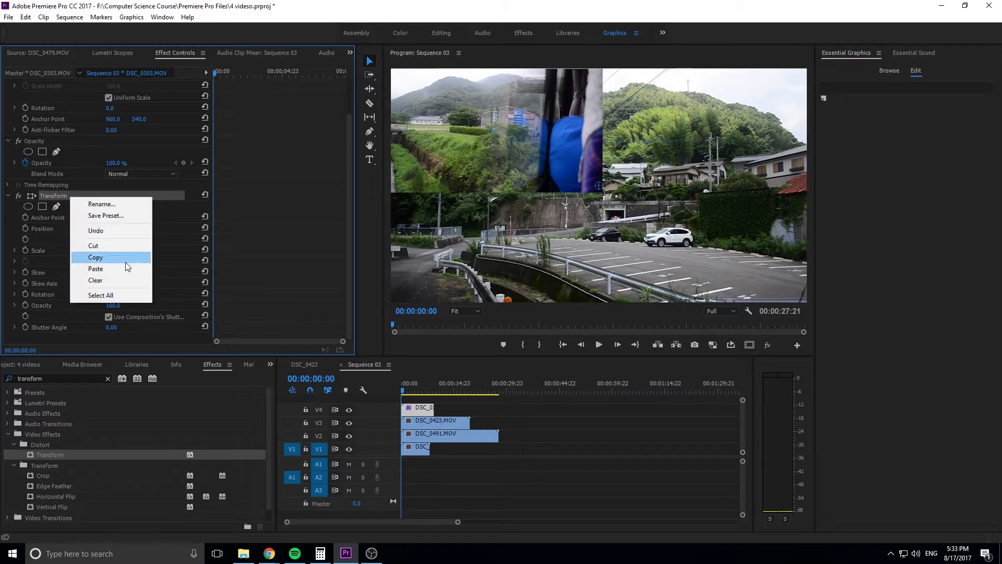
pyautogui.click(427, 424)
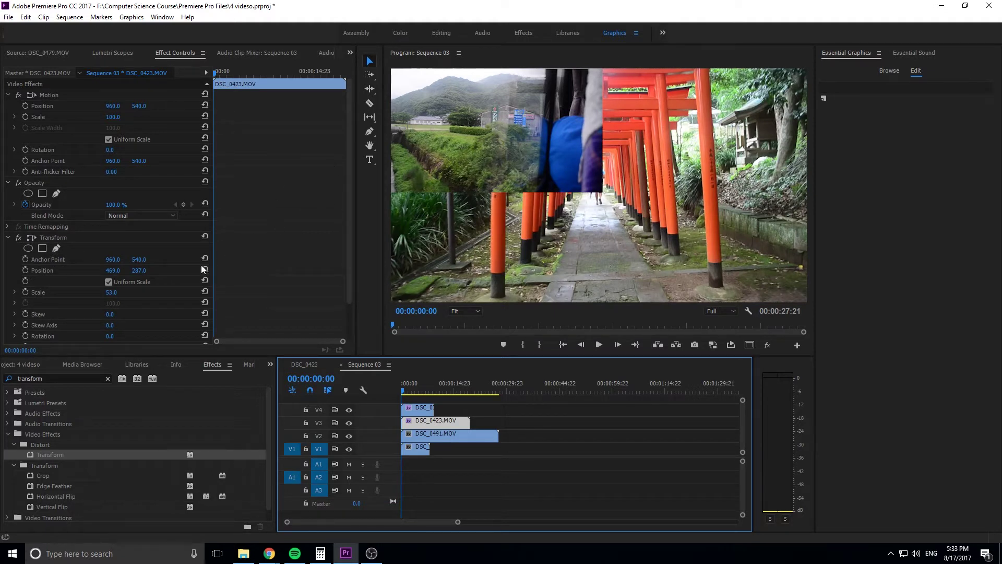
pyautogui.moveTo(140, 270); pyautogui.dragTo(118, 271)
pyautogui.hotkey('ctrl', 'z')
pyautogui.hotkey('ctrl', 'z')
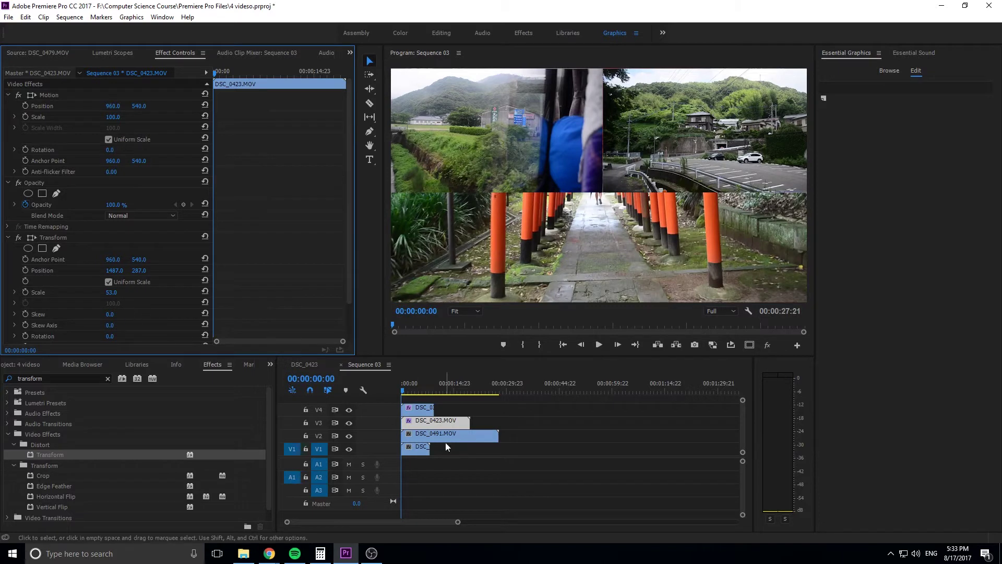
pyautogui.click(427, 436)
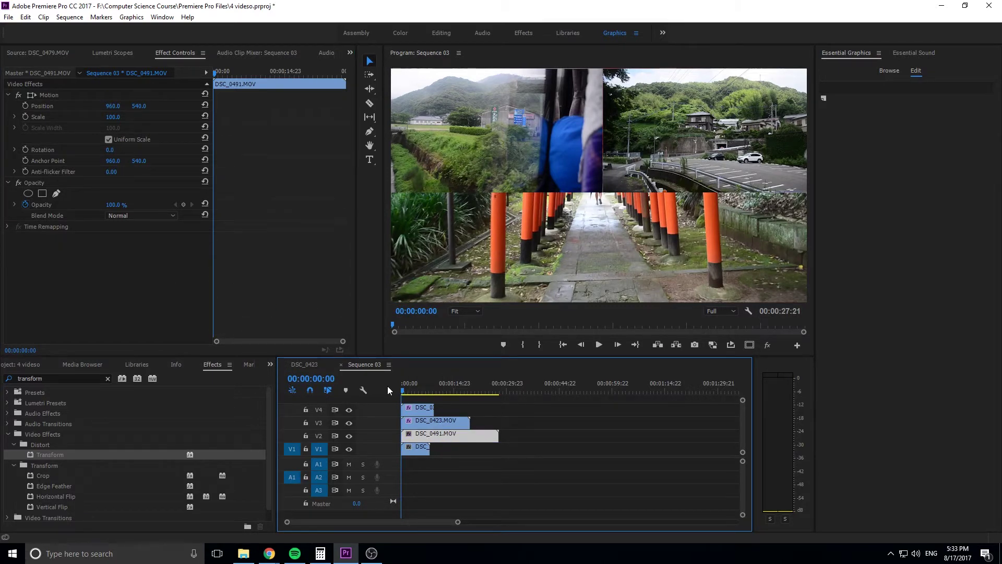
# - Paste the Transform onto DSC_0491 and DSC_0479, positioned at 469, 859 and 1486, 861
pyautogui.hotkey('ctrl', 'v')
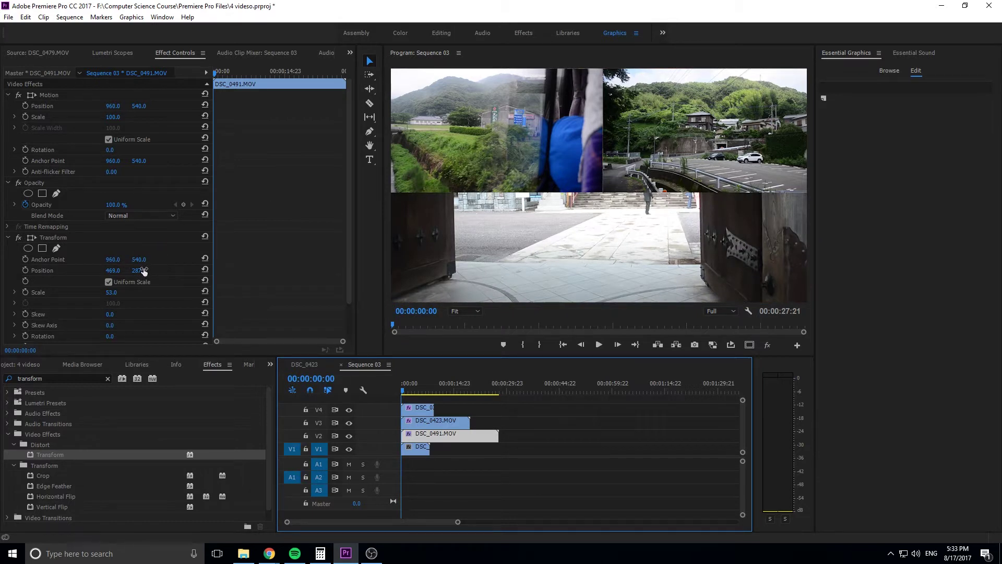
pyautogui.moveTo(140, 272); pyautogui.dragTo(267, 272)
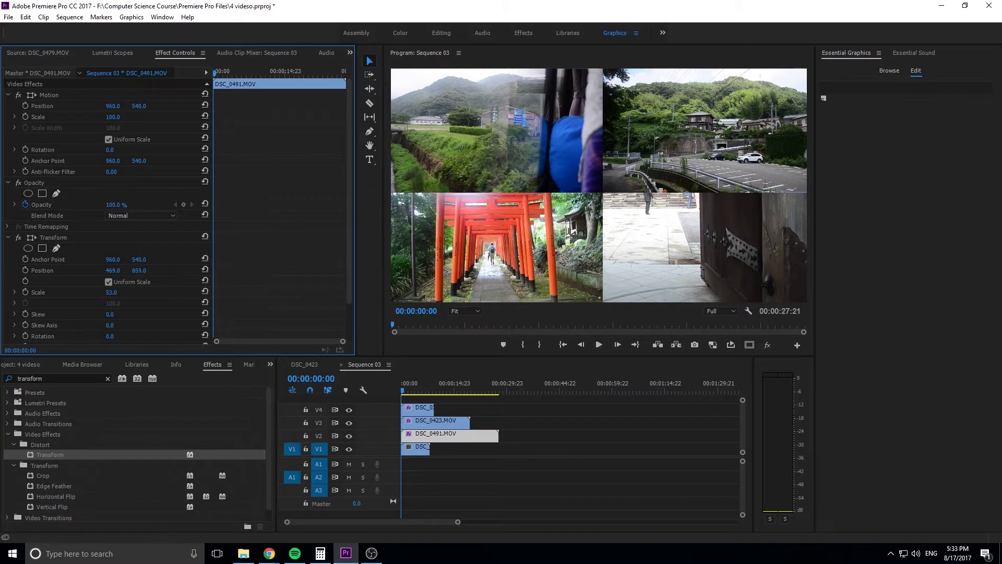
pyautogui.click(423, 450)
pyautogui.hotkey('ctrl', 'v')
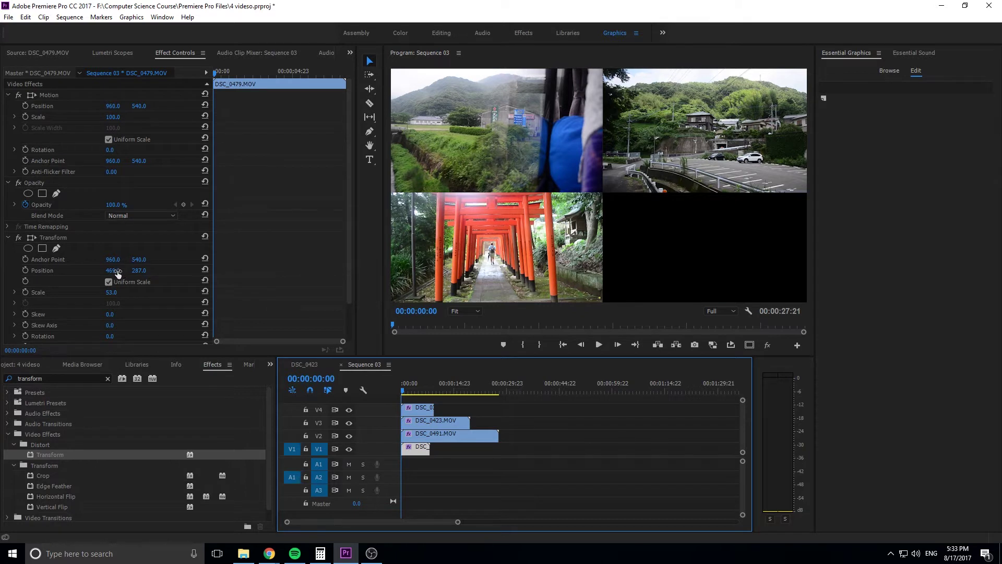
pyautogui.moveTo(116, 271); pyautogui.dragTo(21, 271)
pyautogui.moveTo(113, 271); pyautogui.dragTo(495, 271)
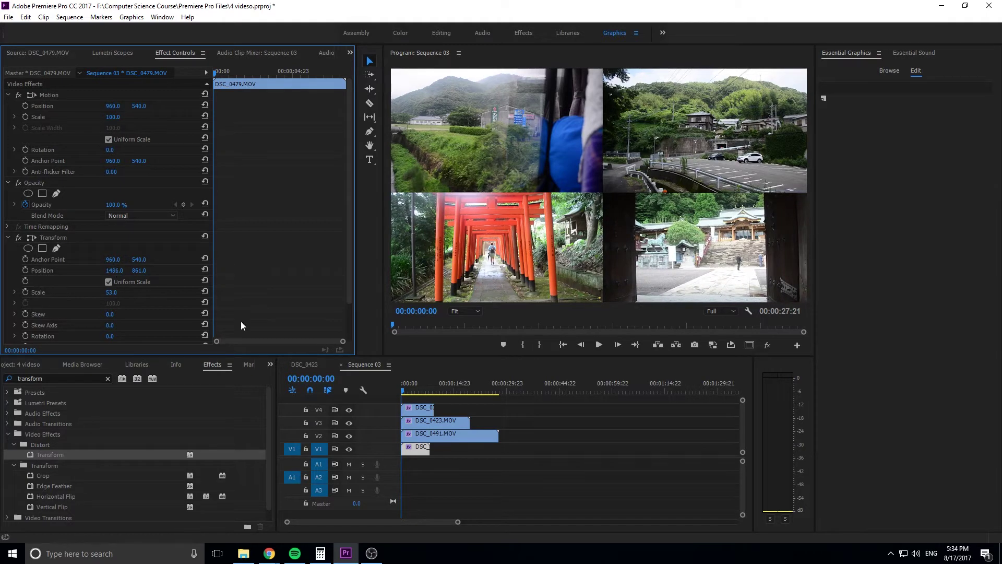
# - Play back the four-clip grid, then return the playhead to the sequence start
pyautogui.click(408, 392)
pyautogui.press('space')
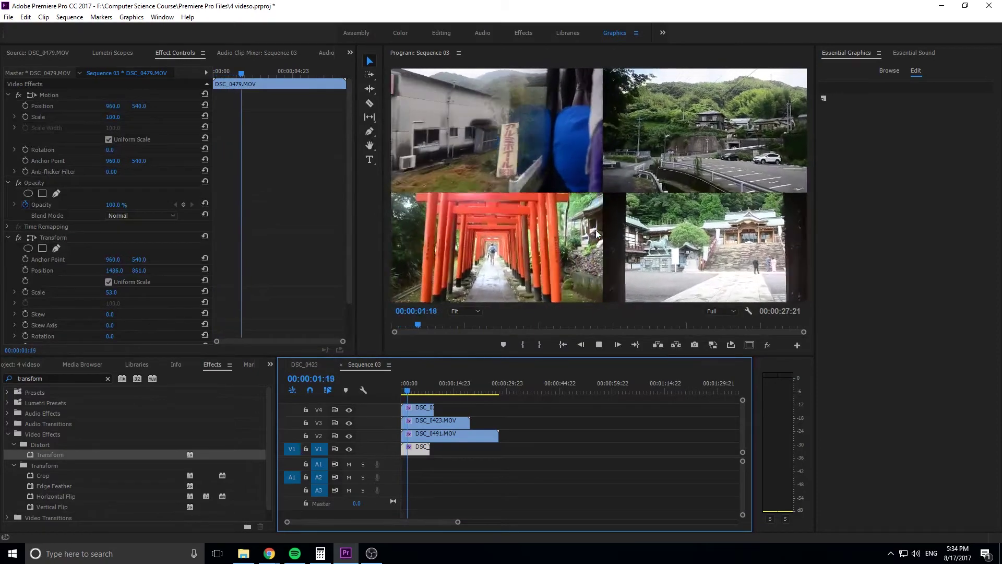
pyautogui.press('space')
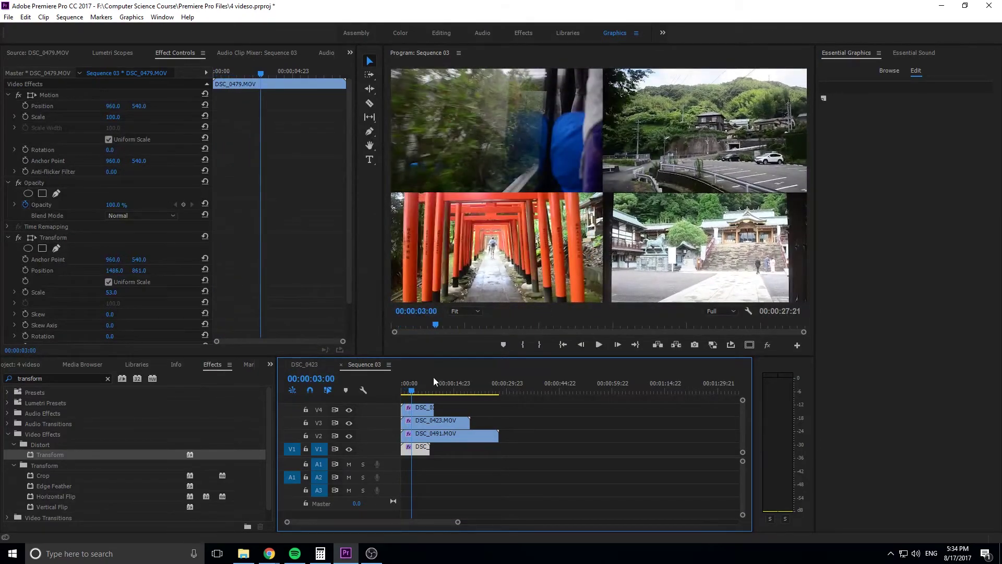
pyautogui.moveTo(420, 390); pyautogui.dragTo(402, 395)
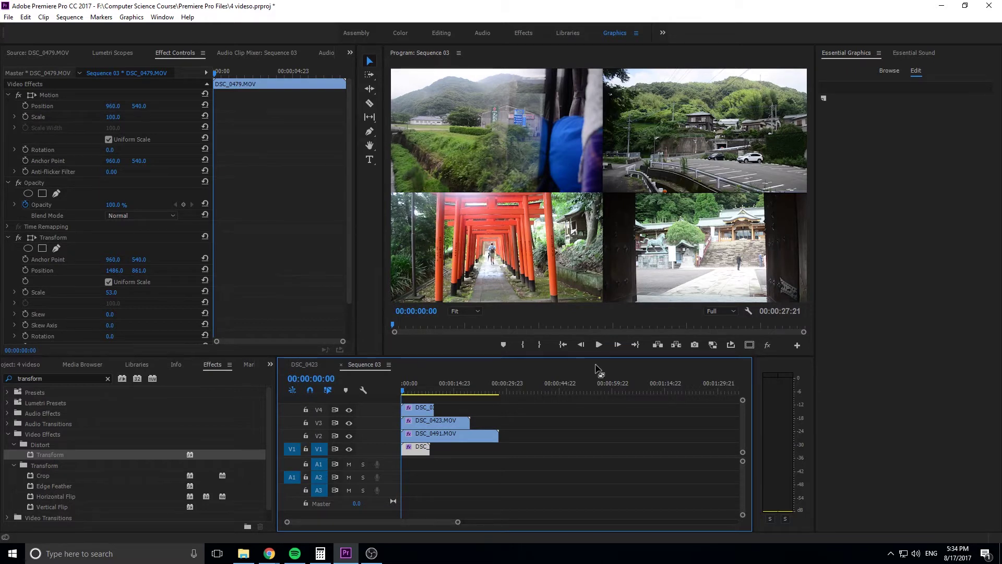
# - Move the playhead to 00:00:02:09 and select the top-left DSC_0303 clip
pyautogui.scroll(-1, 204, 301)
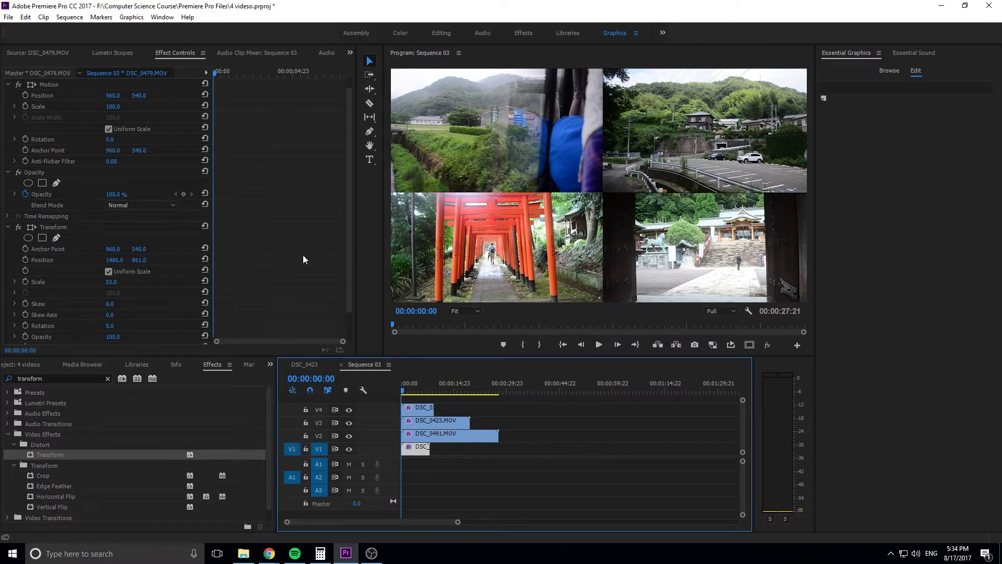
pyautogui.click(410, 389)
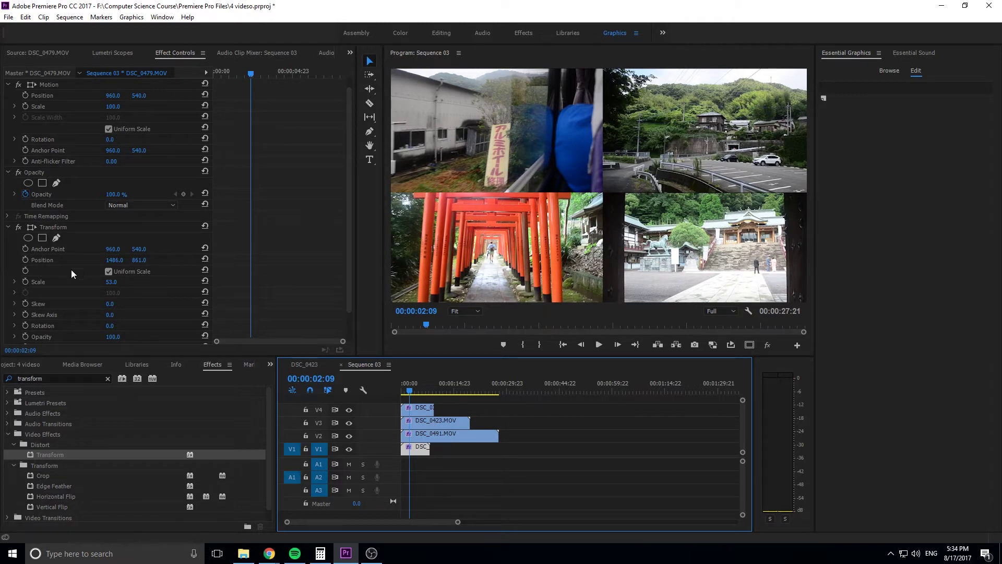
pyautogui.click(422, 411)
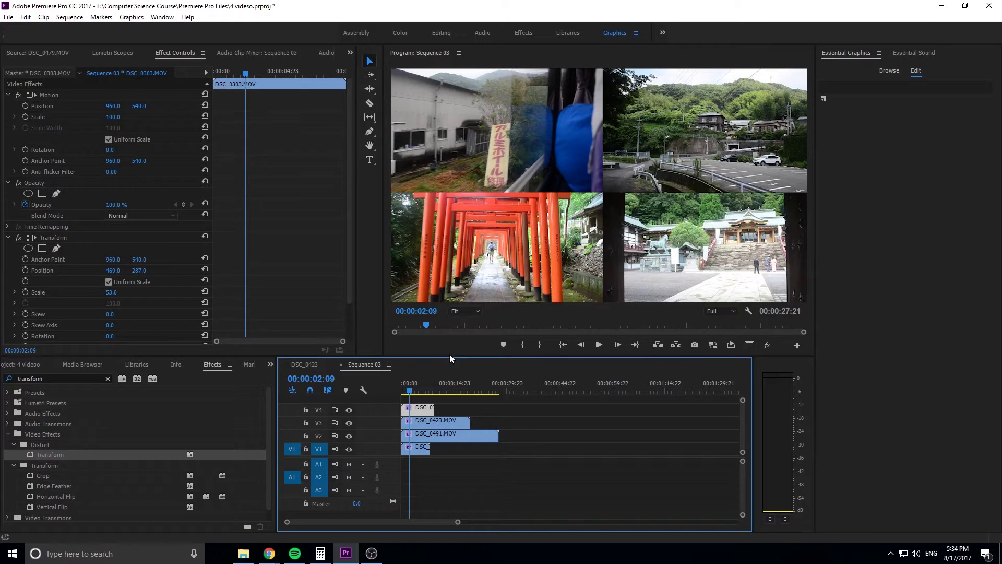
# - Enable Position and Scale keyframes on DSC_0303 at 00:00:02:09, then step forward to 00:00:03:02
pyautogui.click(25, 269)
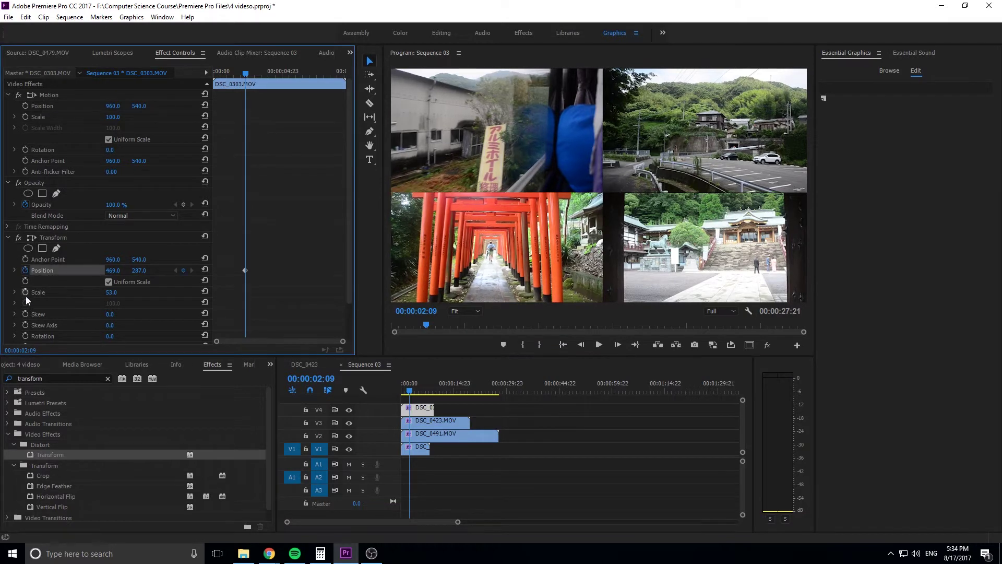
pyautogui.click(25, 292)
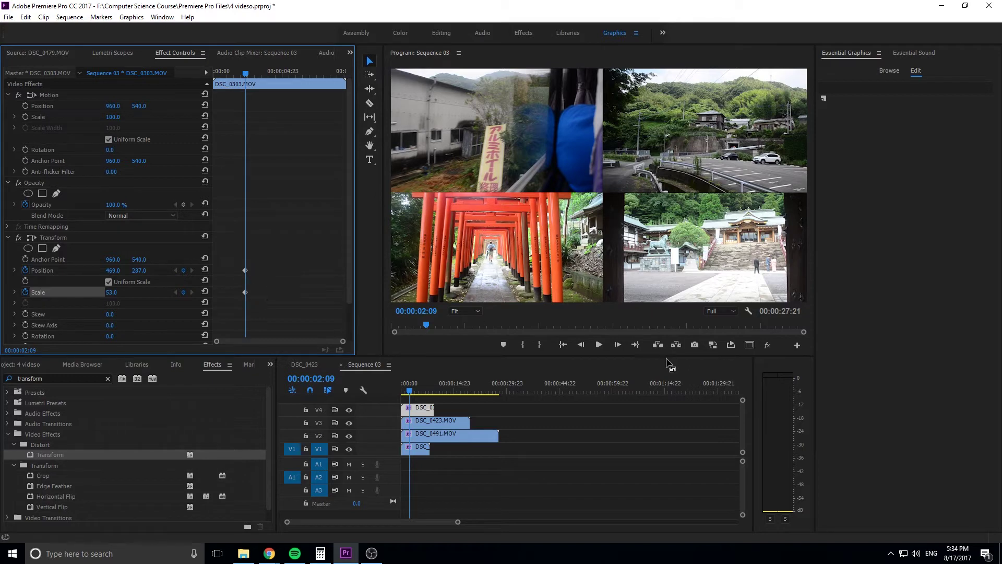
pyautogui.click(619, 345)
pyautogui.click(619, 346)
pyautogui.click(619, 345)
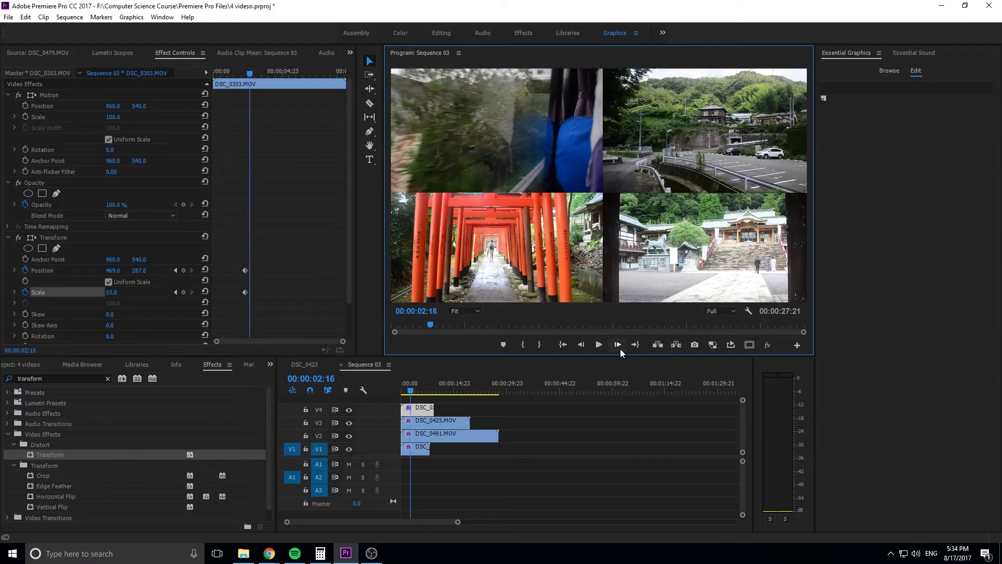
pyautogui.click(621, 348)
pyautogui.click(620, 348)
pyautogui.click(620, 349)
pyautogui.click(620, 348)
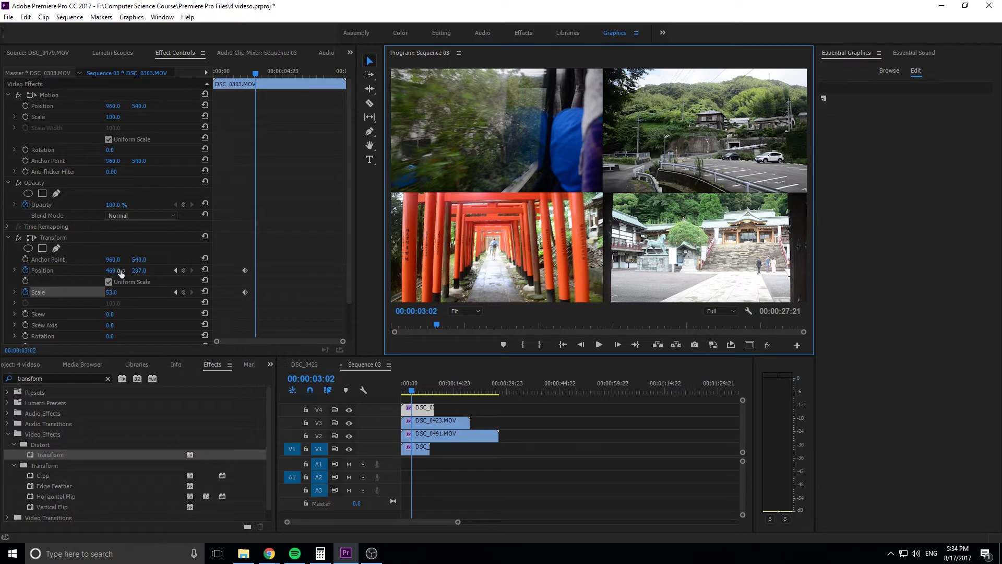
pyautogui.click(118, 292)
# - Set Scale to 105 and Position to 979, 546 so the top-left clip fills the frame
pyautogui.write('100')
pyautogui.press('Return')
pyautogui.moveTo(113, 270); pyautogui.dragTo(374, 270)
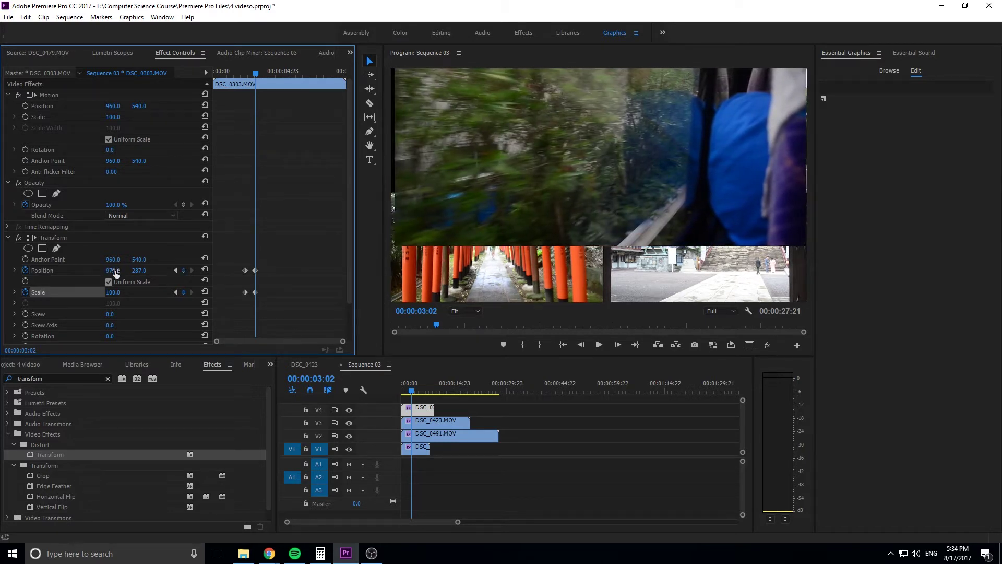
pyautogui.moveTo(139, 270); pyautogui.dragTo(274, 270)
pyautogui.click(119, 290)
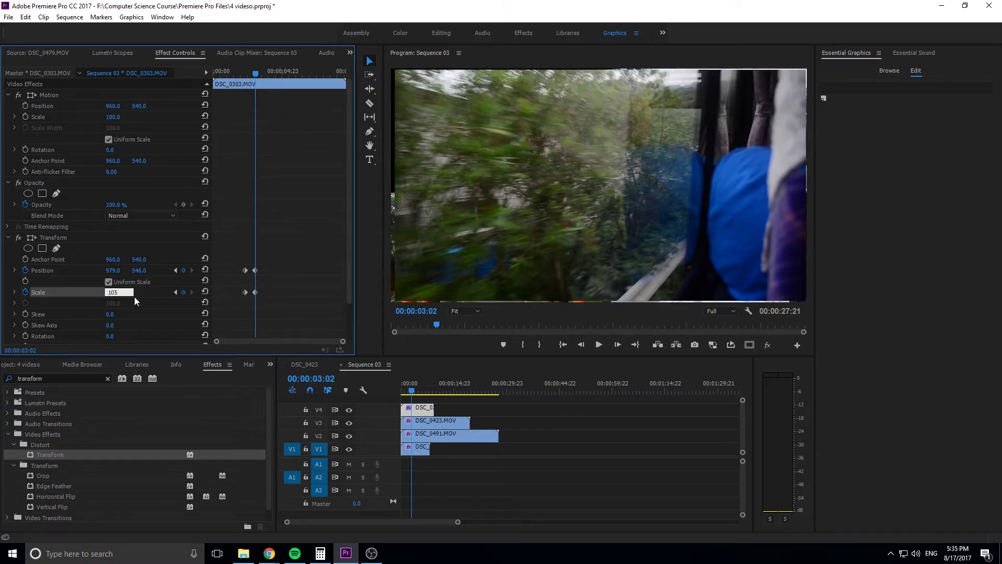
pyautogui.press('Return')
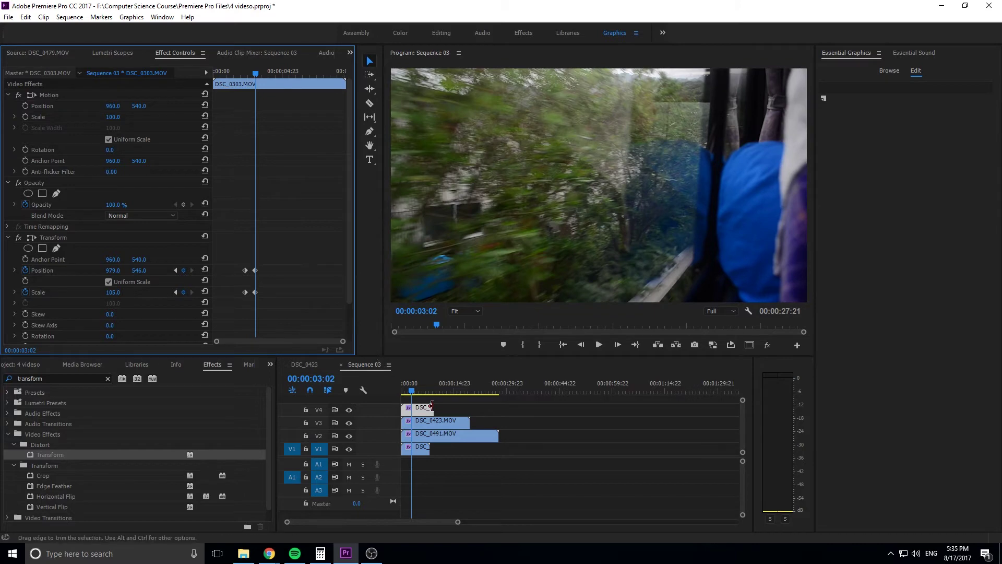
# - Preview the zoom from the start and select the full-screen Position and Scale keyframes
pyautogui.click(405, 390)
pyautogui.press('space')
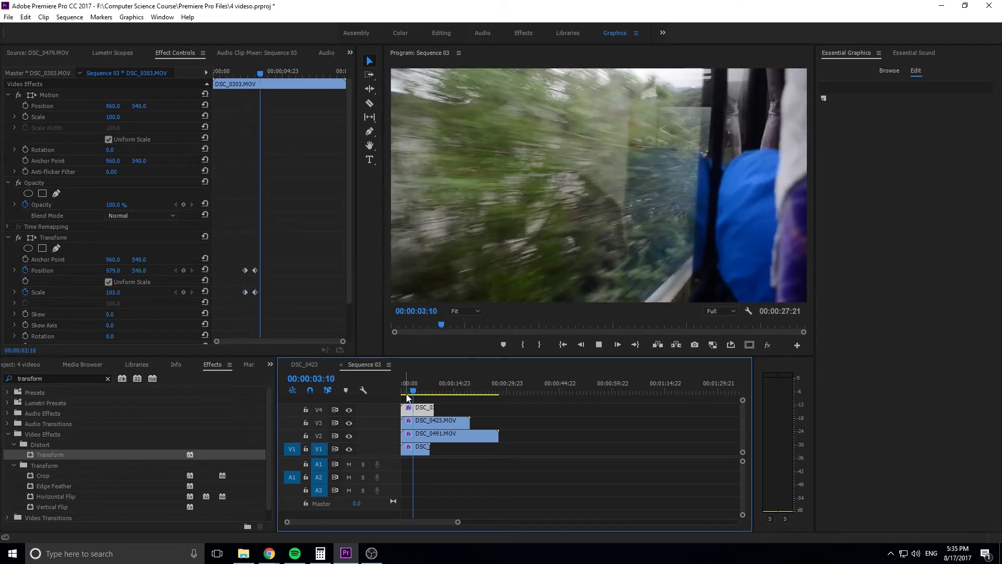
pyautogui.press('space')
pyautogui.moveTo(267, 257); pyautogui.dragTo(248, 273)
# - Replay from the start, then paste the full-screen keyframes at 00:00:05:12
pyautogui.click(415, 380)
pyautogui.press('Home')
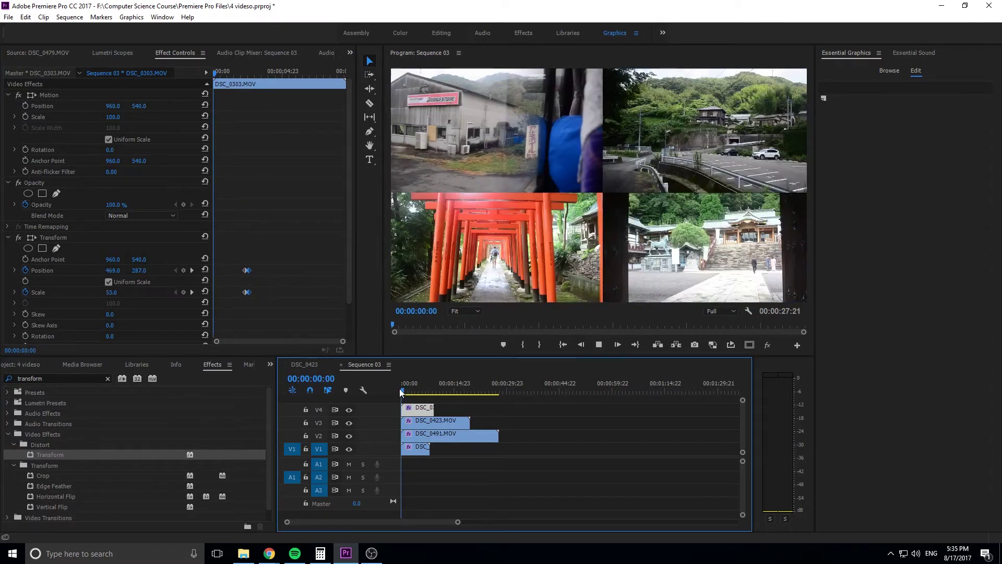
pyautogui.press('space')
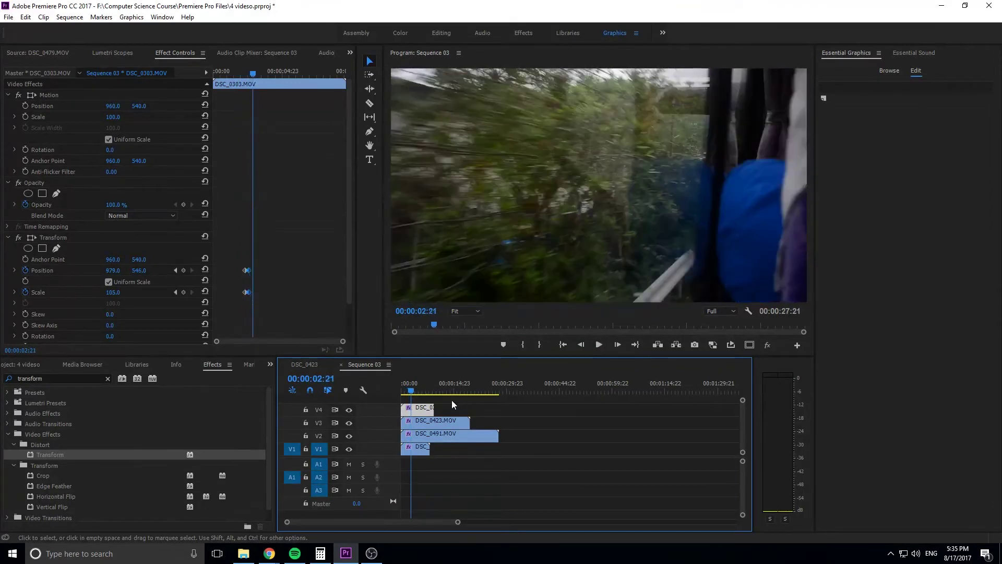
pyautogui.click(399, 390)
pyautogui.moveTo(399, 390); pyautogui.dragTo(421, 382)
pyautogui.moveTo(265, 256); pyautogui.dragTo(248, 301)
pyautogui.hotkey('ctrl', 'v')
# - Paste the original Scale 53, Position 469, 287 keyframes a few frames later
pyautogui.moveTo(235, 258); pyautogui.dragTo(247, 306)
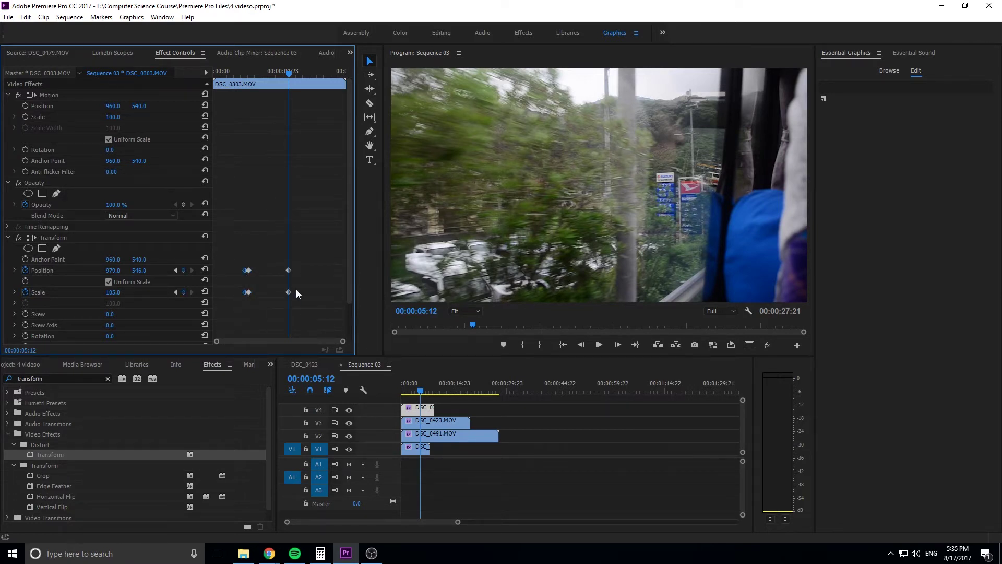
pyautogui.click(618, 345)
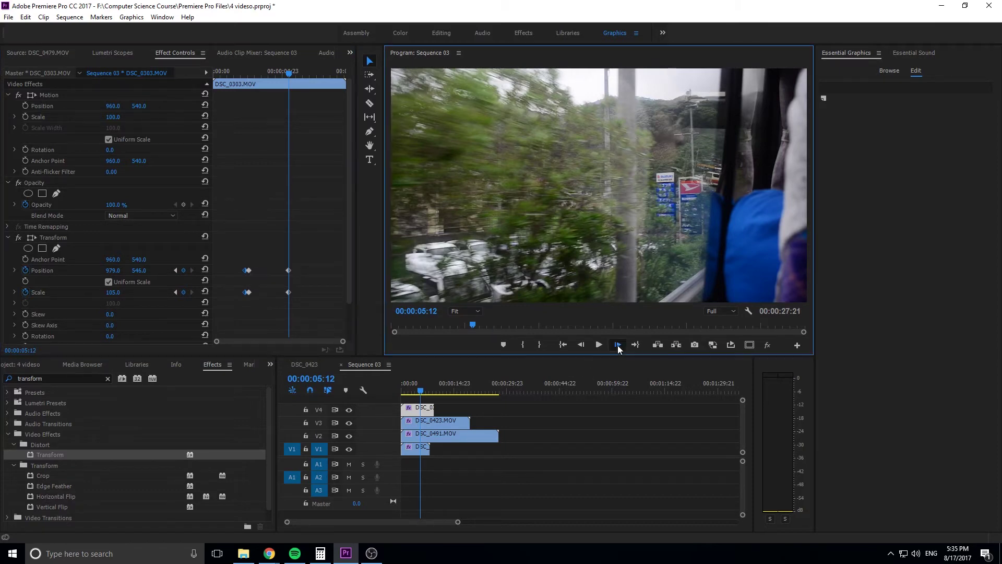
pyautogui.click(618, 346)
pyautogui.click(618, 346)
pyautogui.click(618, 346)
pyautogui.click(618, 346)
pyautogui.click(619, 346)
pyautogui.click(618, 346)
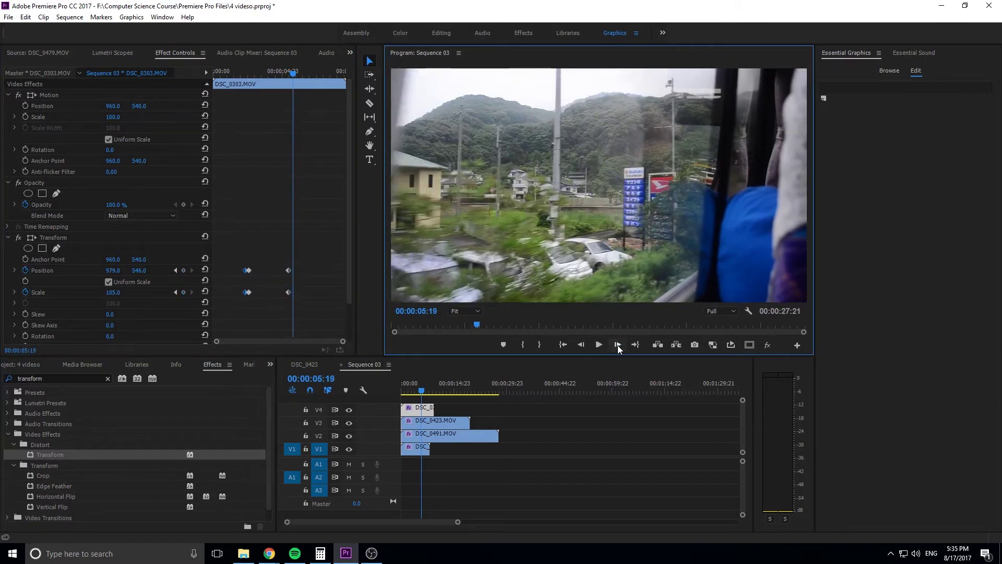
pyautogui.click(581, 346)
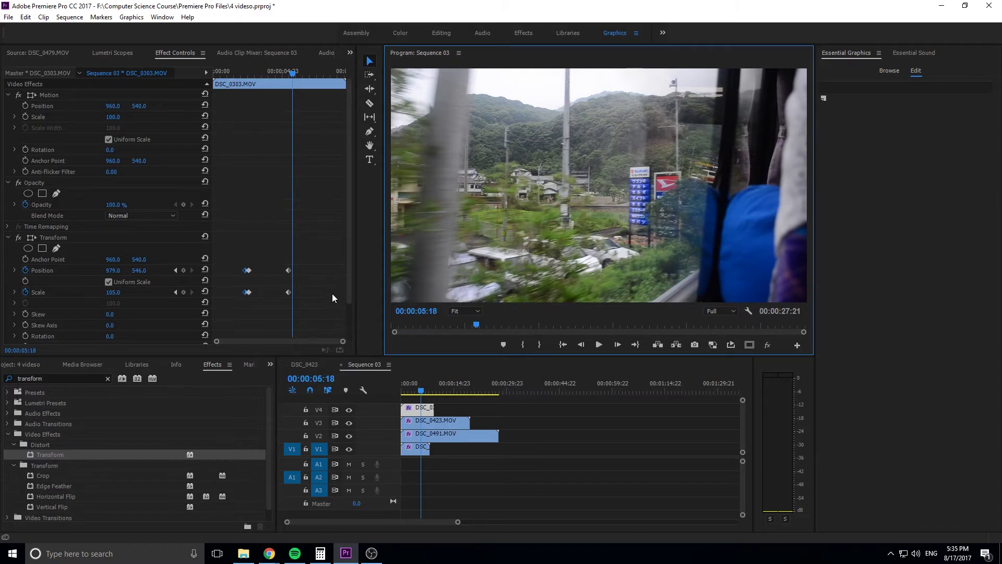
pyautogui.click(311, 285)
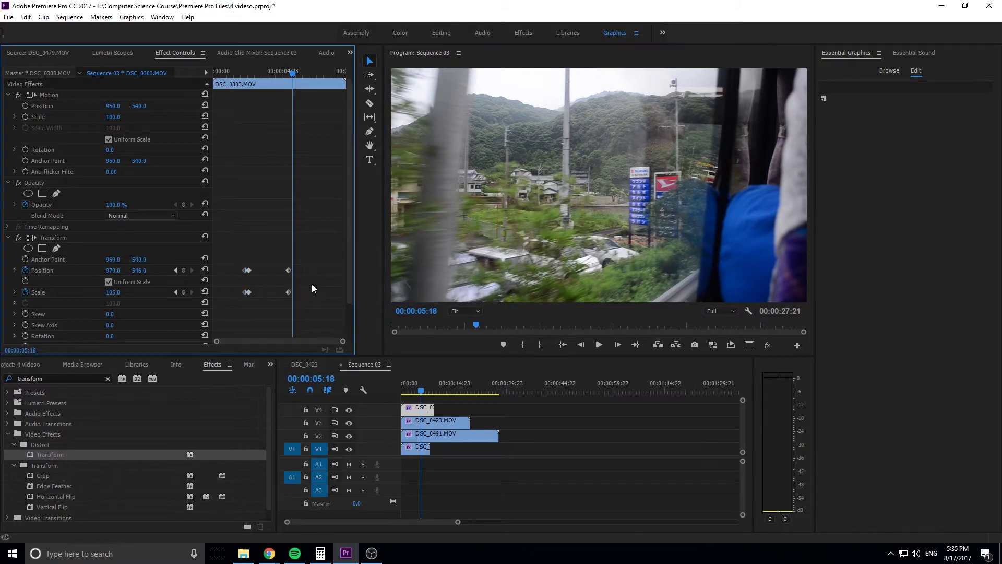
pyautogui.hotkey('ctrl', 'v')
# - Play the sequence to review the zoom in and back out
pyautogui.click(412, 391)
pyautogui.press('space')
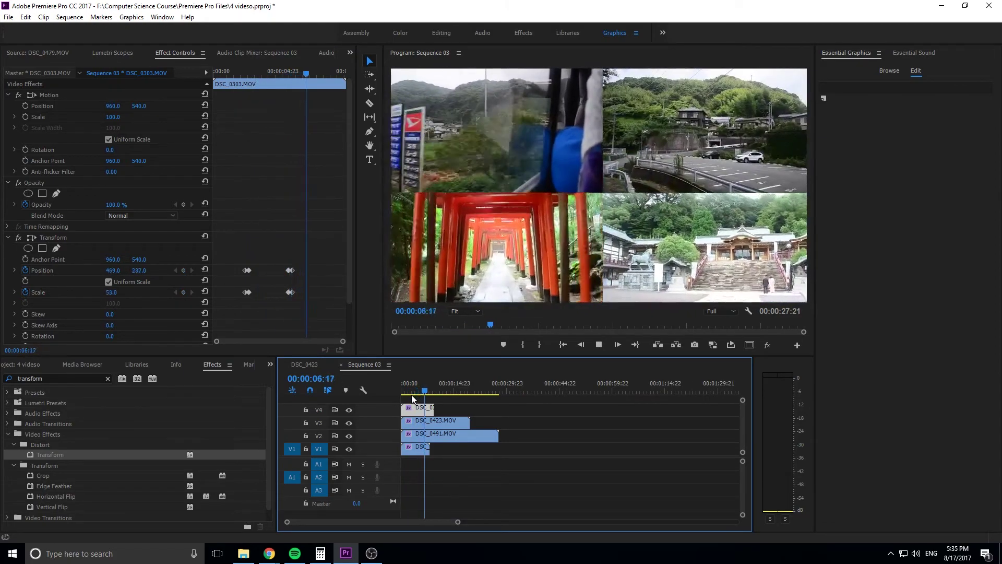
pyautogui.moveTo(412, 392); pyautogui.dragTo(407, 391)
# - Turn off Use Composition's Shutter Angle and set the Transform Shutter Angle to 60
pyautogui.press('space')
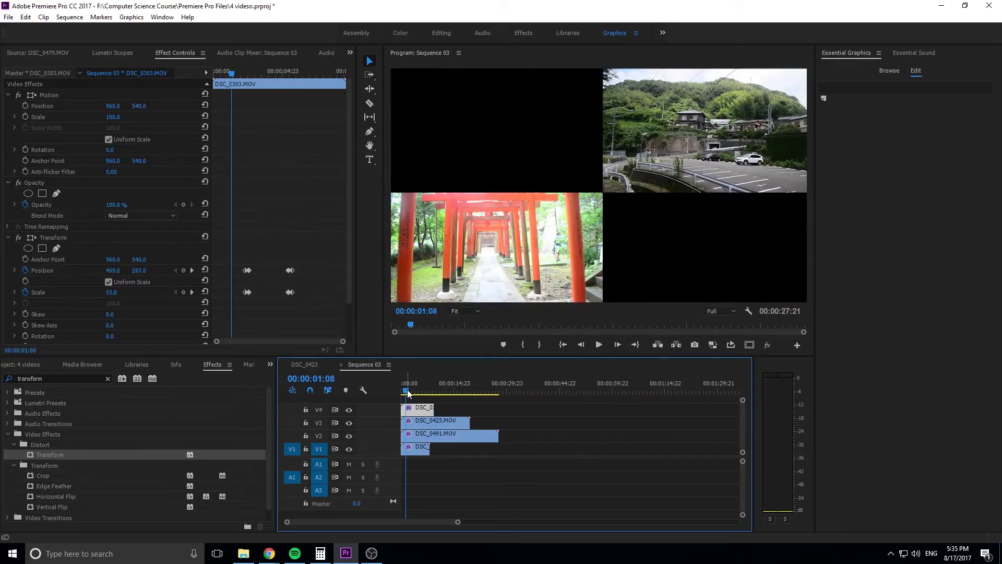
pyautogui.scroll(-3, 149, 305)
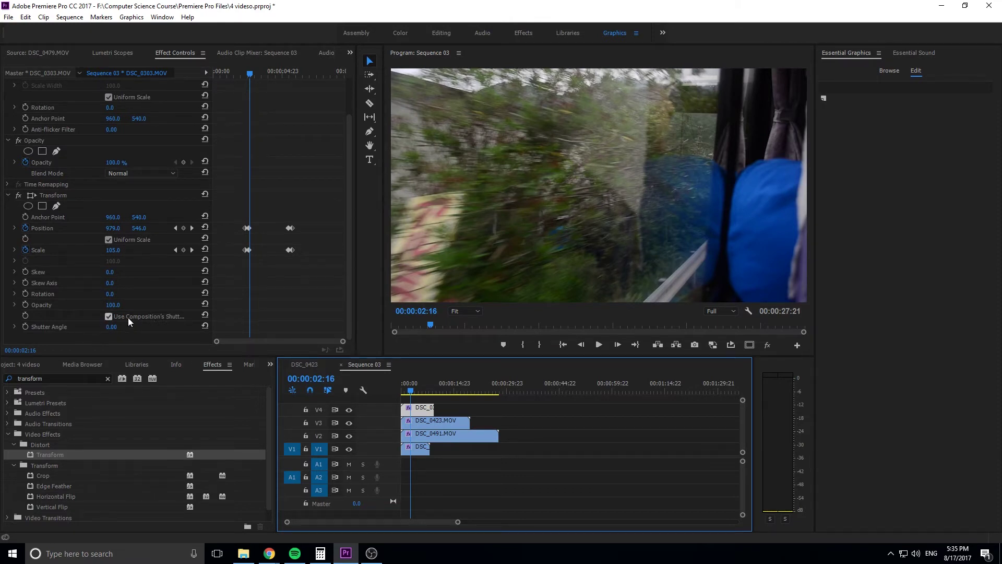
pyautogui.click(108, 316)
pyautogui.moveTo(112, 327); pyautogui.dragTo(117, 326)
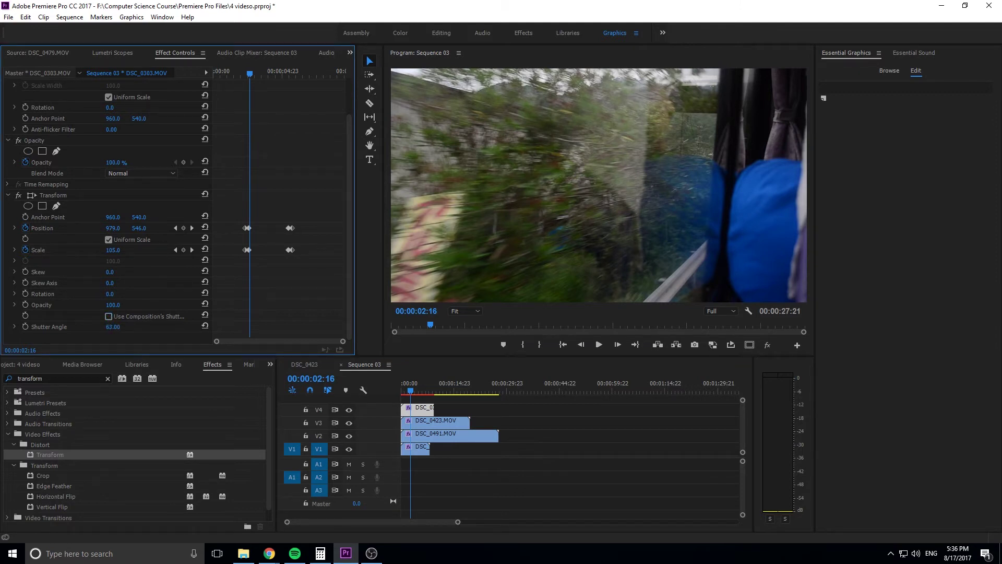
# - Replay the sequence from the start to check the blur, then render previews
pyautogui.click(398, 392)
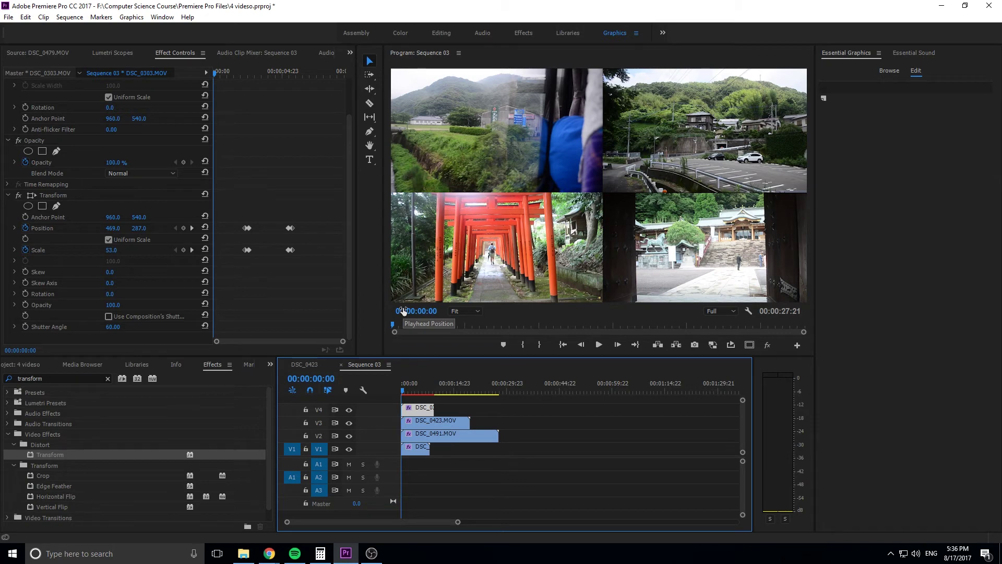
pyautogui.press('space')
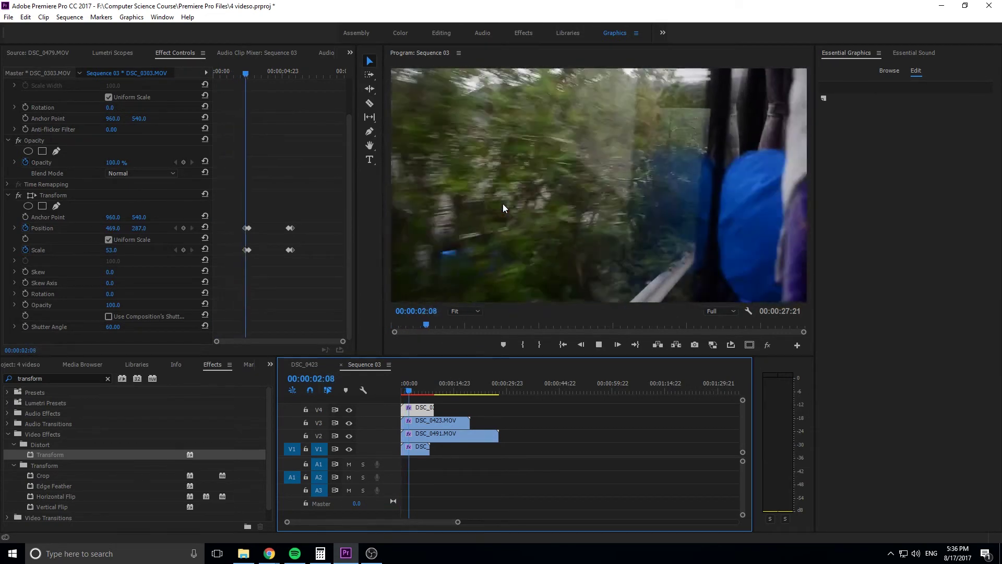
pyautogui.press('space')
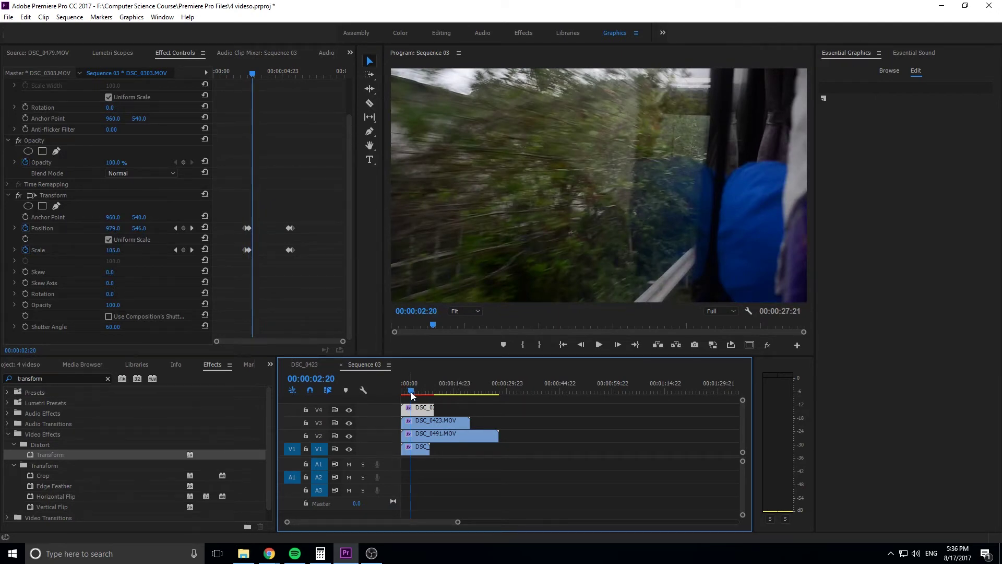
pyautogui.press('Return')
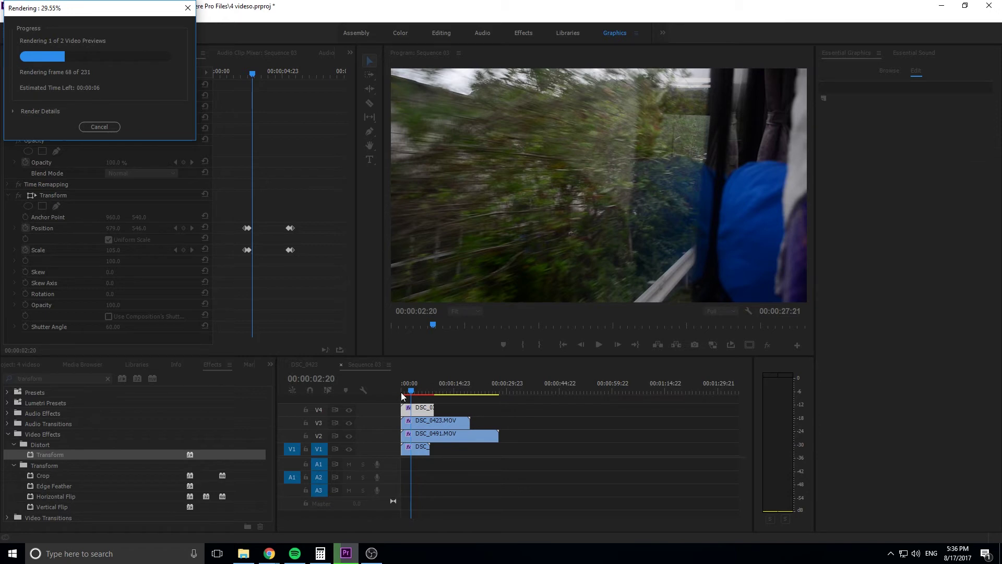
# - Cancel the preview render and replay the sequence from the start
pyautogui.click(111, 124)
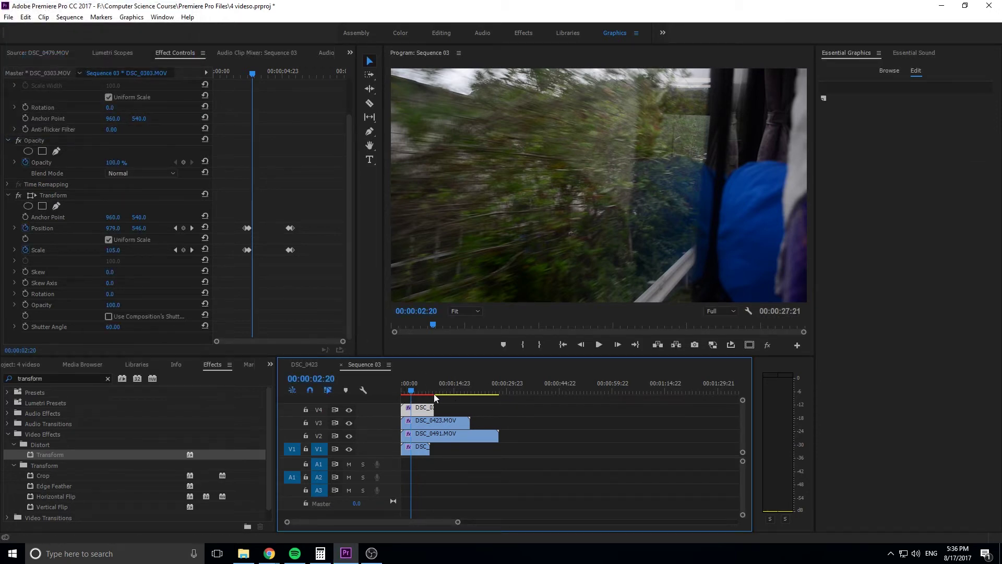
pyautogui.moveTo(456, 393); pyautogui.dragTo(393, 393)
pyautogui.press('space')
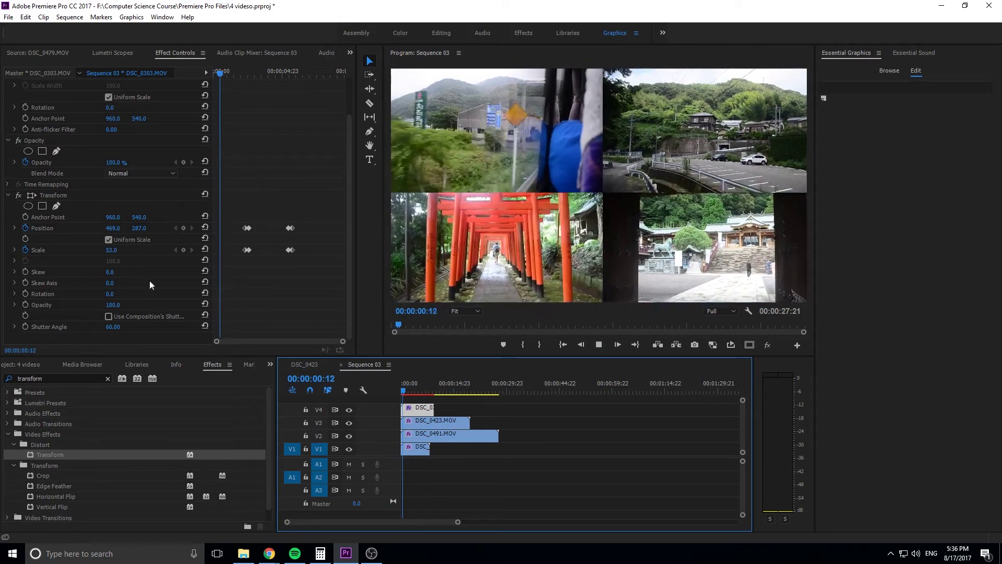
pyautogui.press('space')
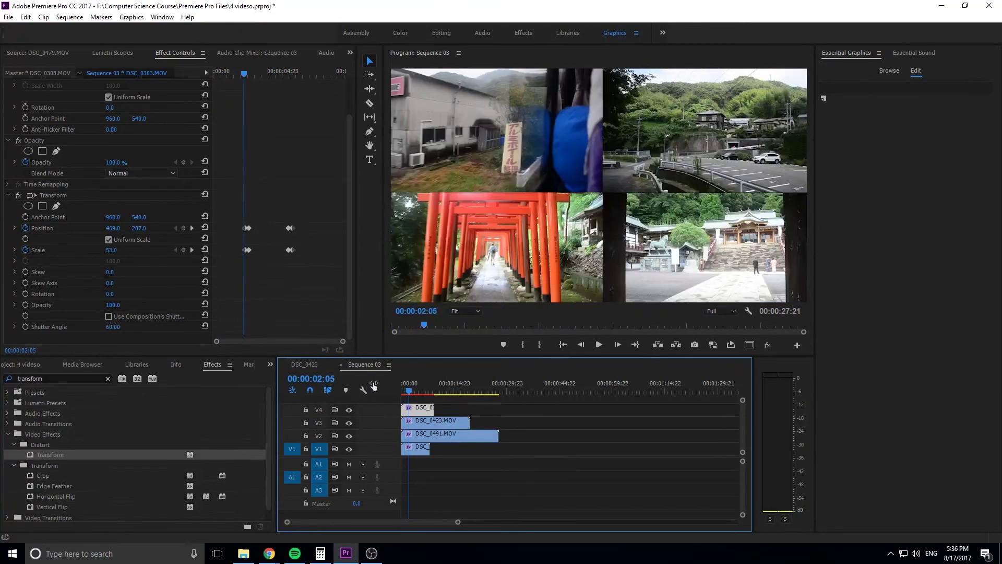
# - On a mid-zoom frame, raise the Transform Shutter Angle to 293
pyautogui.moveTo(402, 388); pyautogui.dragTo(411, 390)
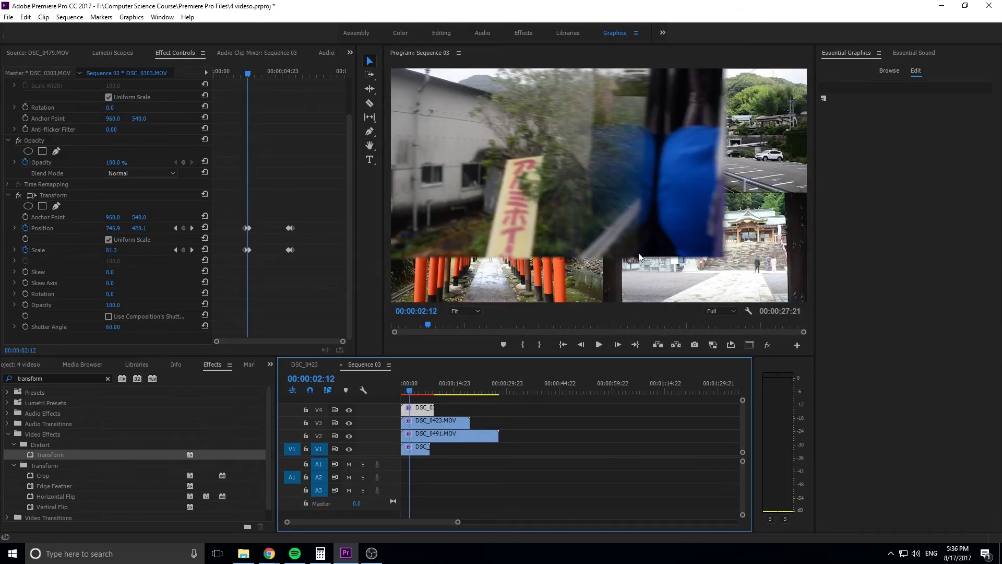
pyautogui.click(616, 345)
pyautogui.click(615, 345)
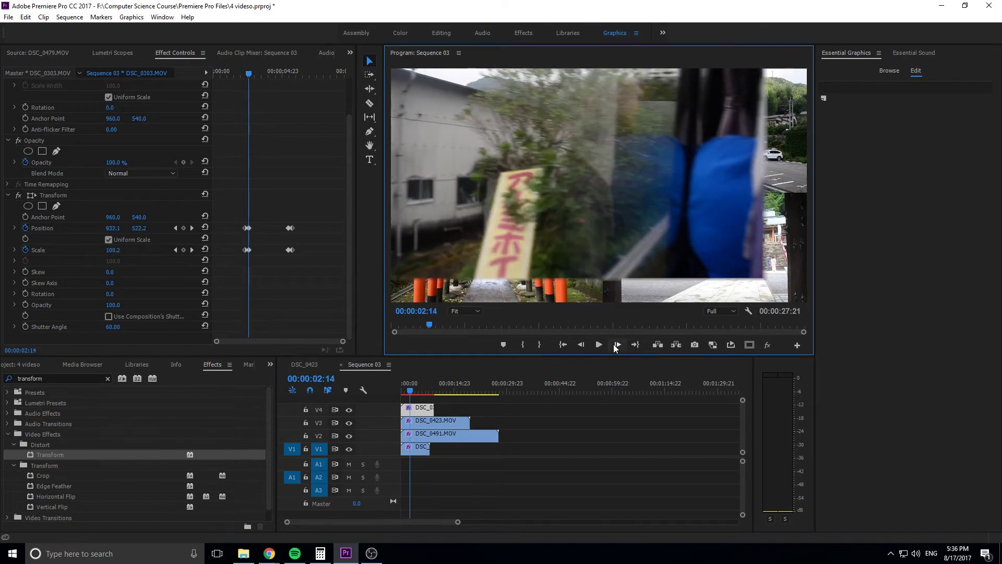
pyautogui.click(616, 344)
pyautogui.click(581, 344)
pyautogui.moveTo(112, 327); pyautogui.dragTo(234, 327)
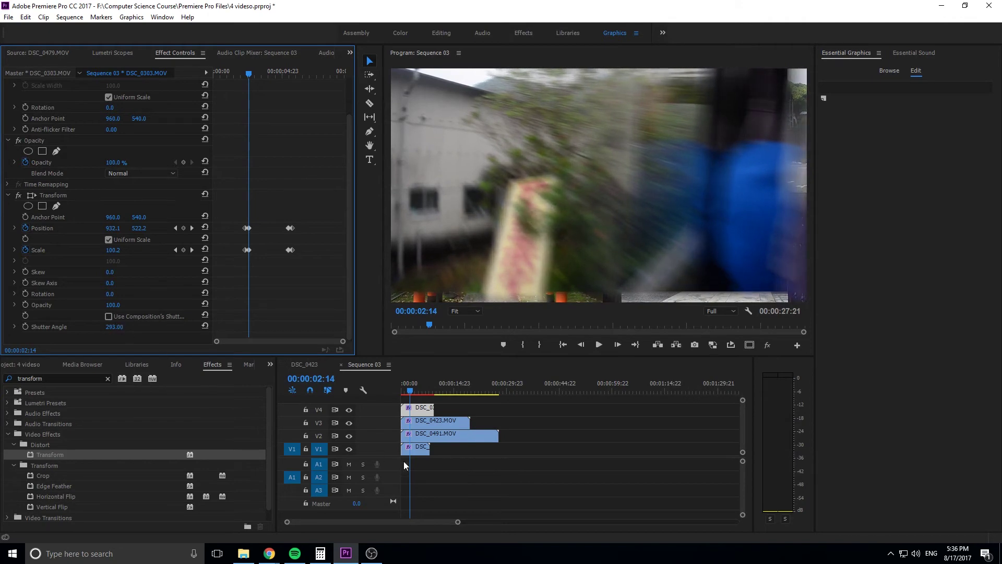
# - Replay from the start to review the stronger motion blur
pyautogui.click(402, 392)
pyautogui.press('space')
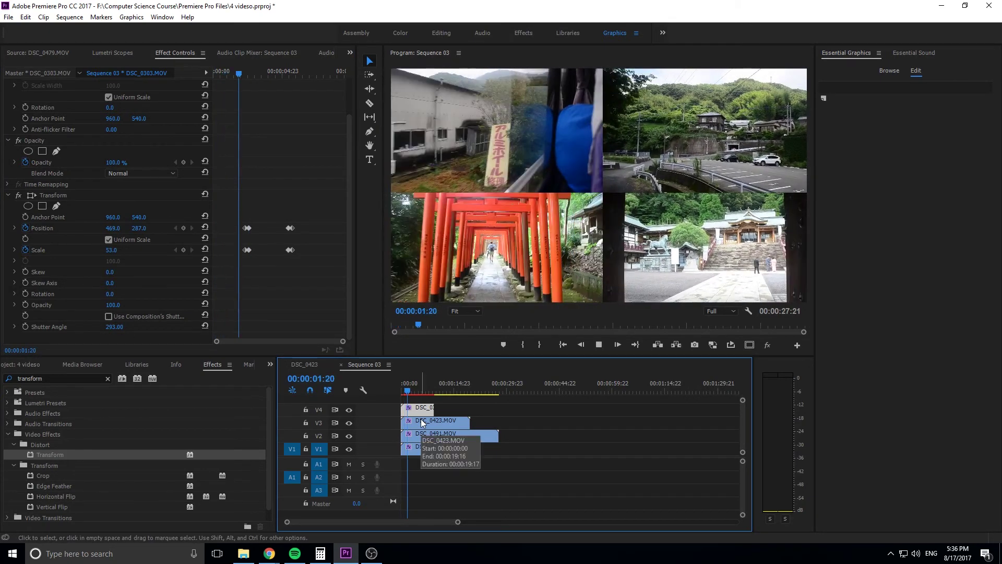
pyautogui.press('space')
# - Apply Ease In temporal interpolation to the full-screen Position keyframe
pyautogui.click(16, 229)
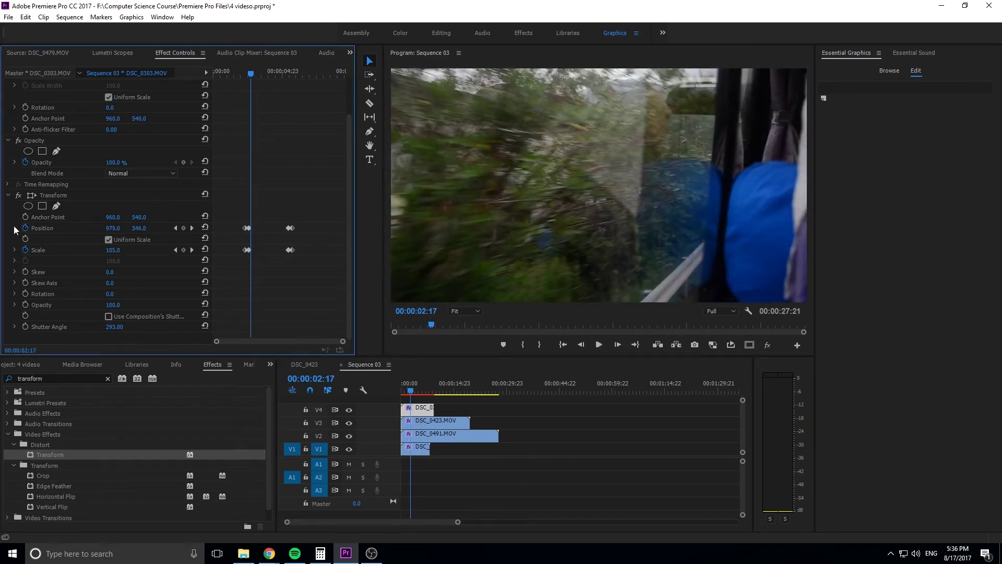
pyautogui.click(15, 228)
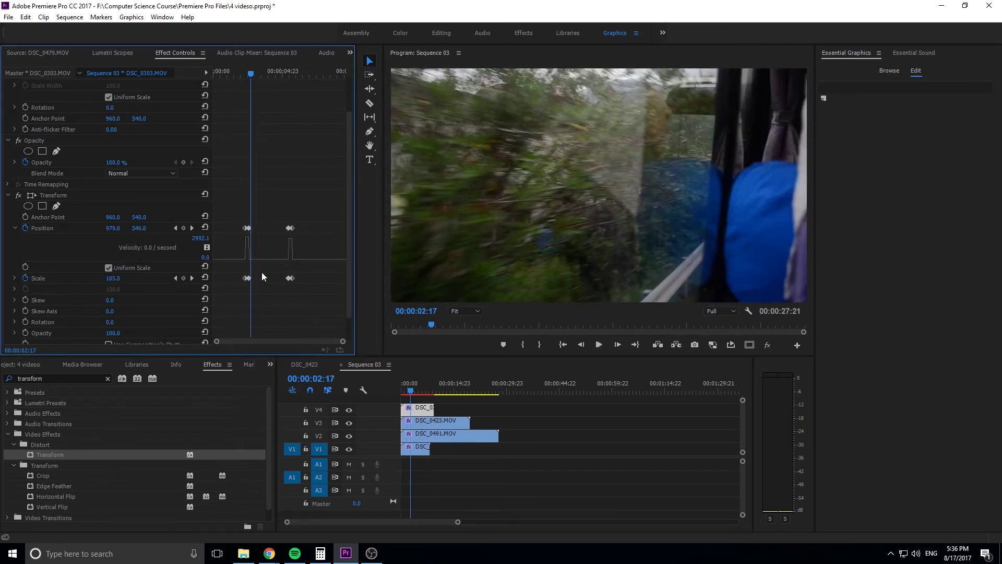
pyautogui.moveTo(409, 387); pyautogui.dragTo(411, 386)
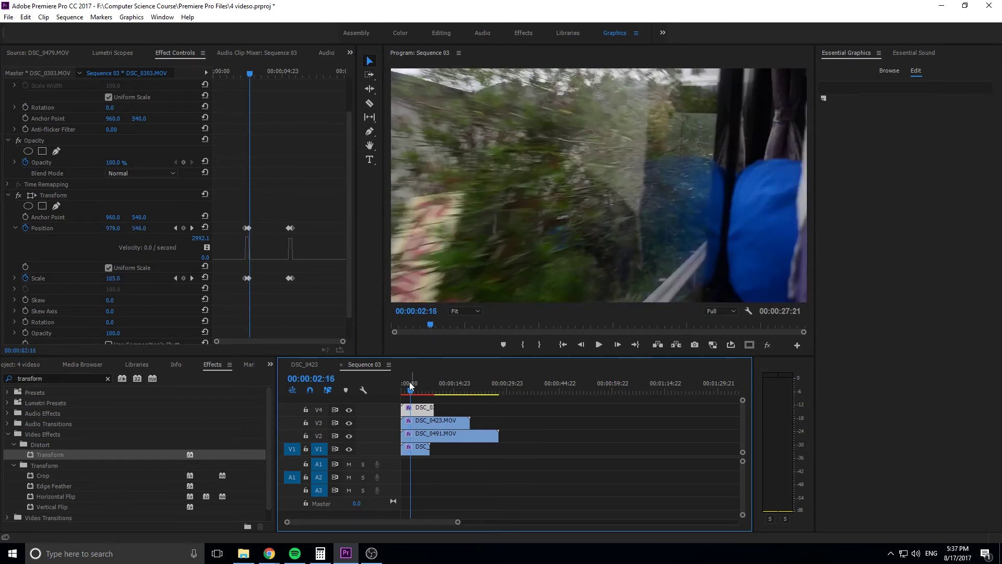
pyautogui.rightClick(247, 229)
pyautogui.moveTo(296, 314)
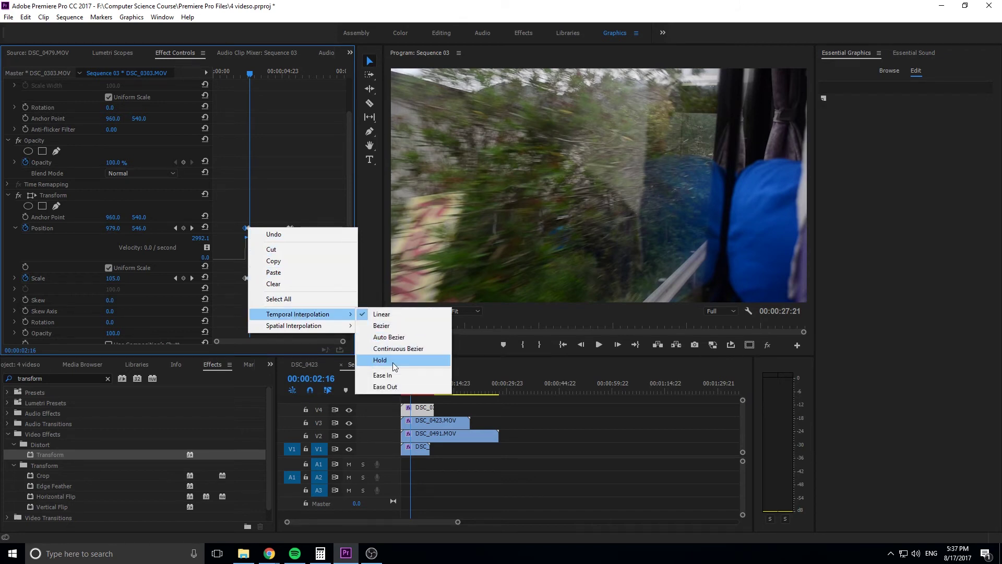
pyautogui.click(399, 376)
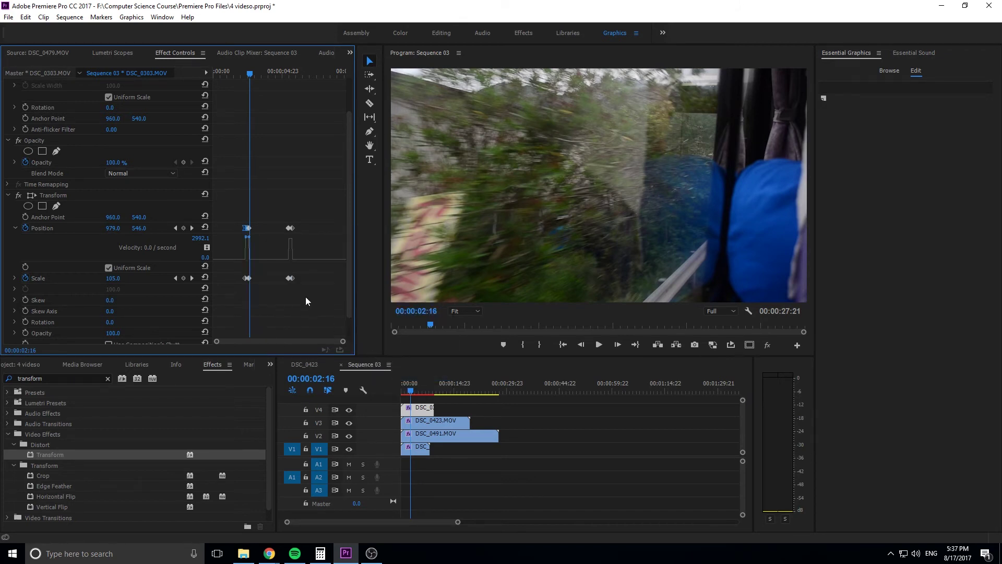
# - Play back from the start to check the eased zoom
pyautogui.moveTo(410, 389); pyautogui.dragTo(402, 389)
pyautogui.press('space')
pyautogui.click(547, 459)
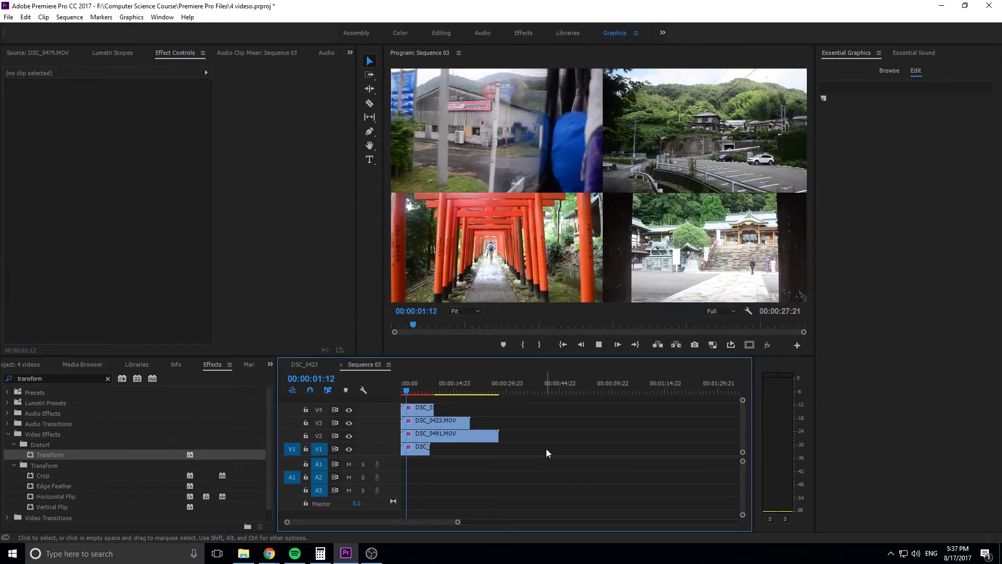
pyautogui.click(418, 412)
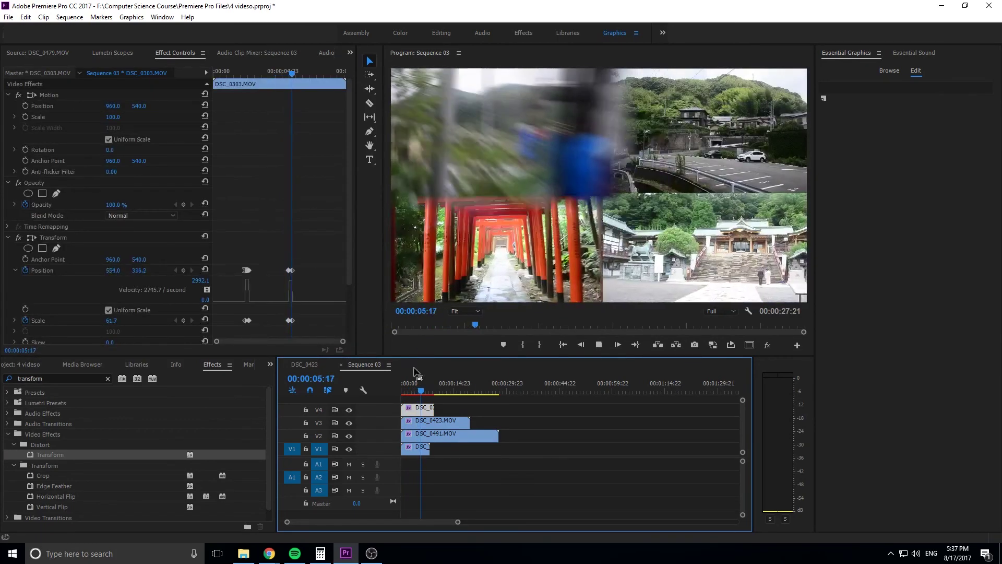
pyautogui.moveTo(420, 389); pyautogui.dragTo(405, 391)
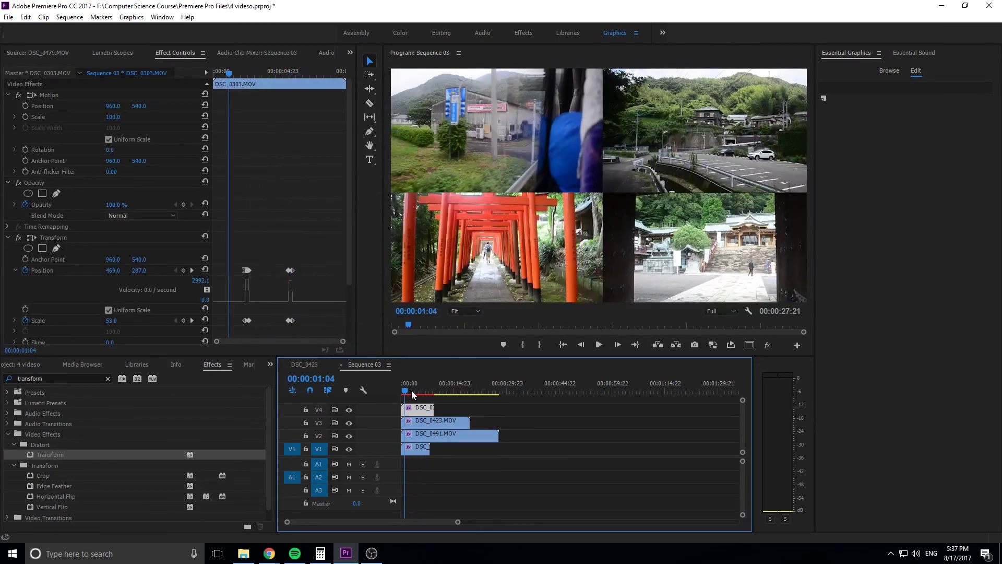
pyautogui.press('space')
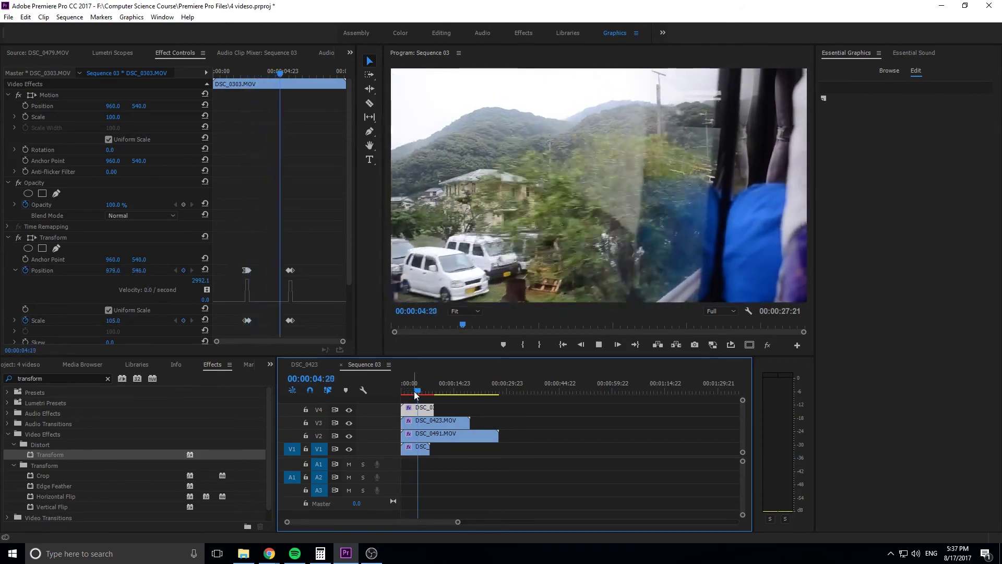
pyautogui.press('space')
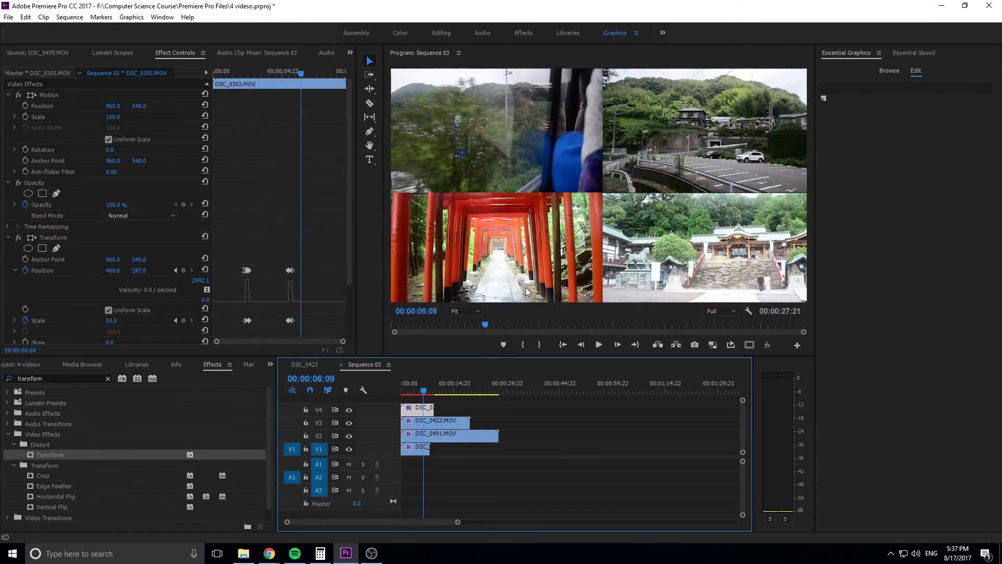